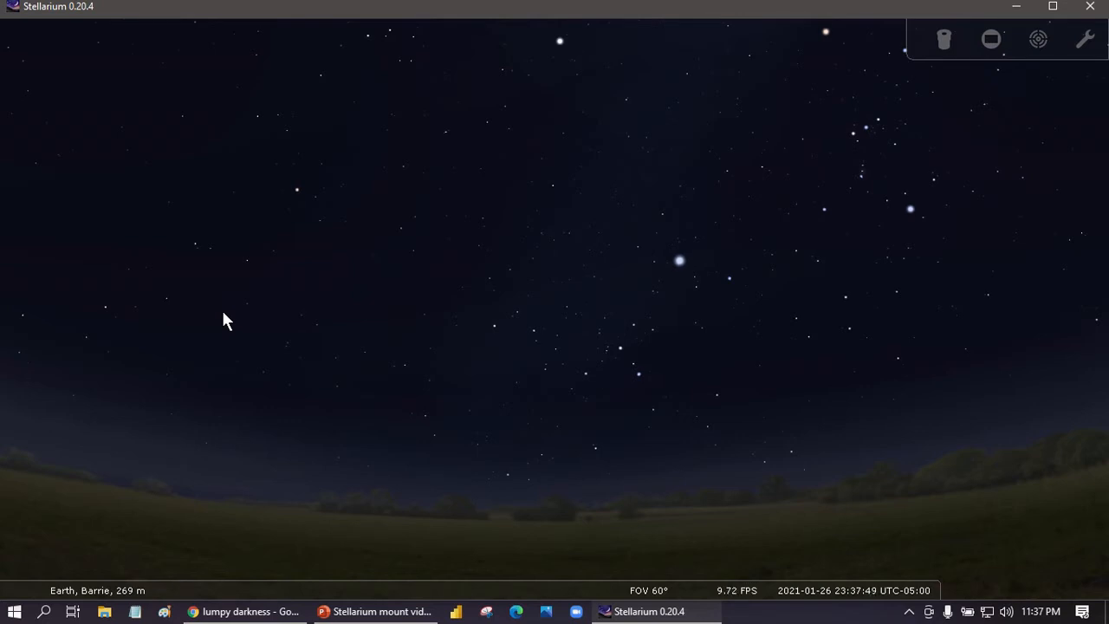
Show constellation lines and star names while panning the sky toward Orion and Sirius.
{"action": "left_click_drag", "start_coordinate": [829, 279], "coordinate": [428, 322]}
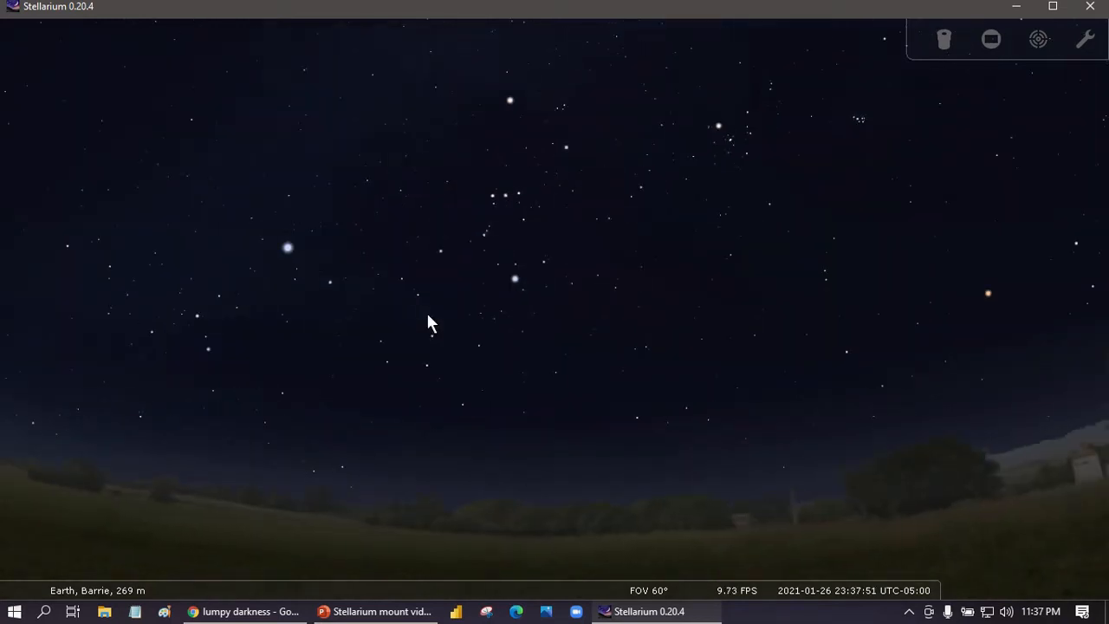
{"action": "key", "text": "c"}
{"action": "key", "text": "alt+s"}
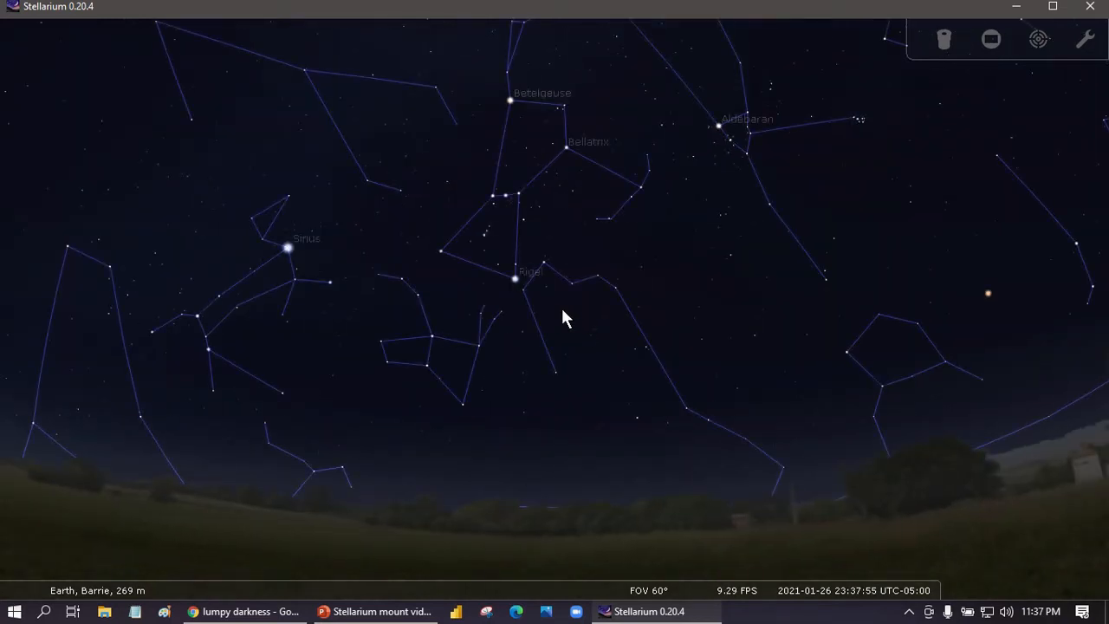
{"action": "left_click_drag", "start_coordinate": [320, 394], "coordinate": [587, 405]}
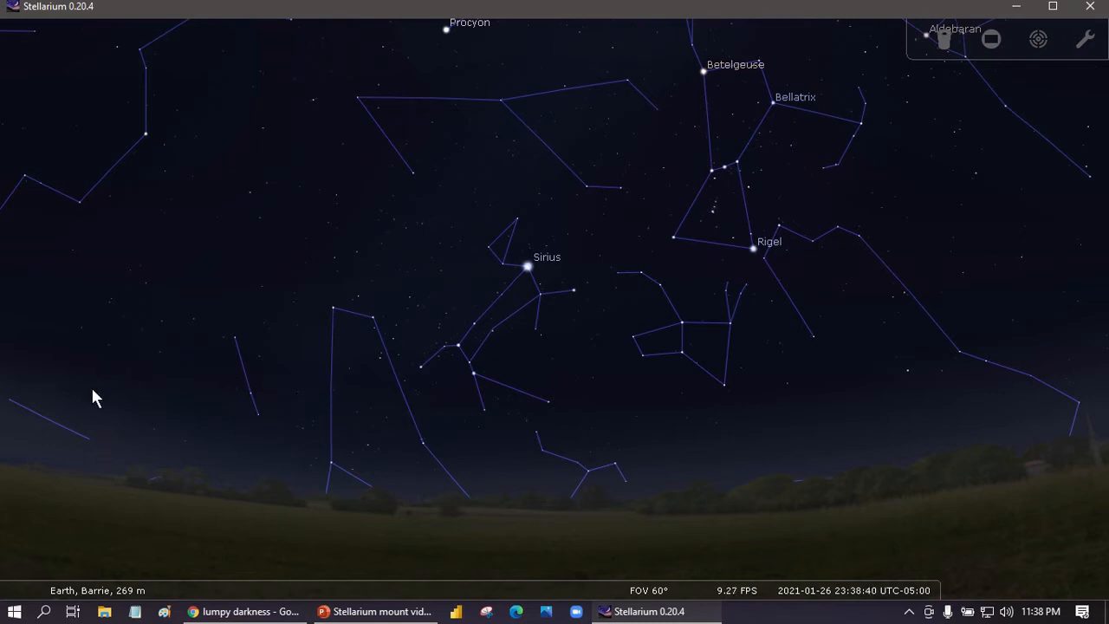
Enable the Telescope Control plugin to load at startup in the configuration's plugin list and close the configuration.
{"action": "mouse_move", "coordinate": [5, 449]}
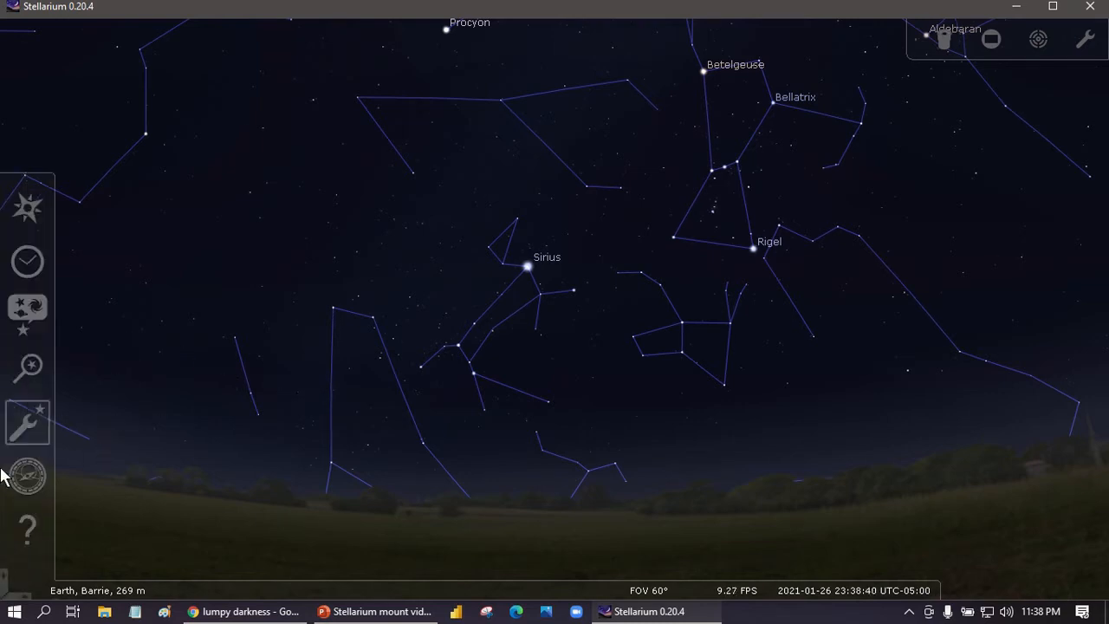
{"action": "left_click", "coordinate": [28, 424]}
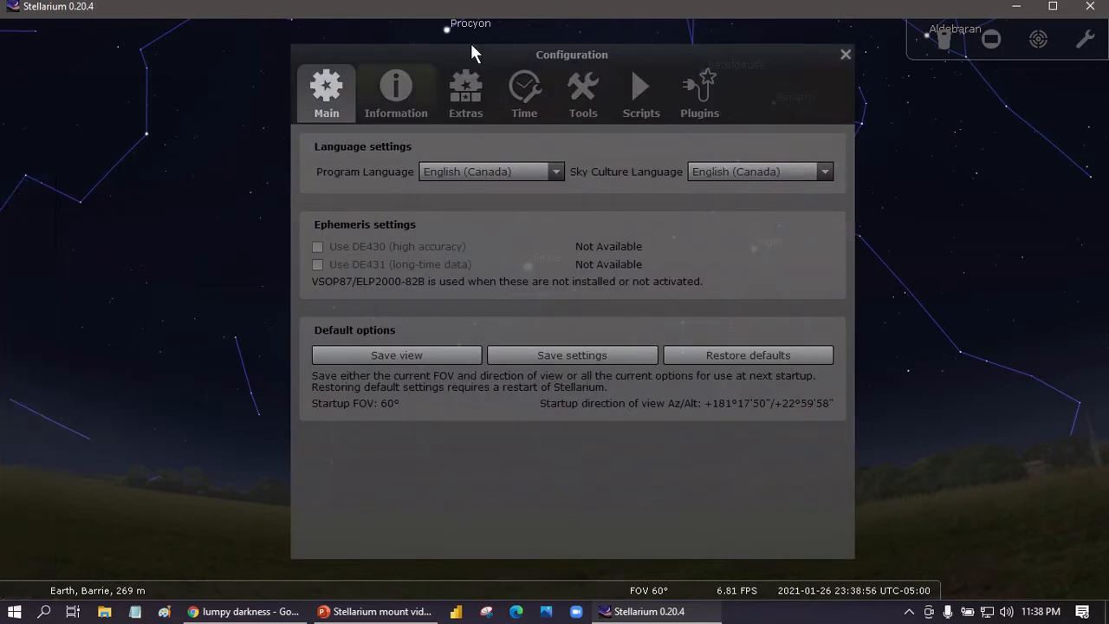
{"action": "left_click_drag", "start_coordinate": [482, 54], "coordinate": [459, 56]}
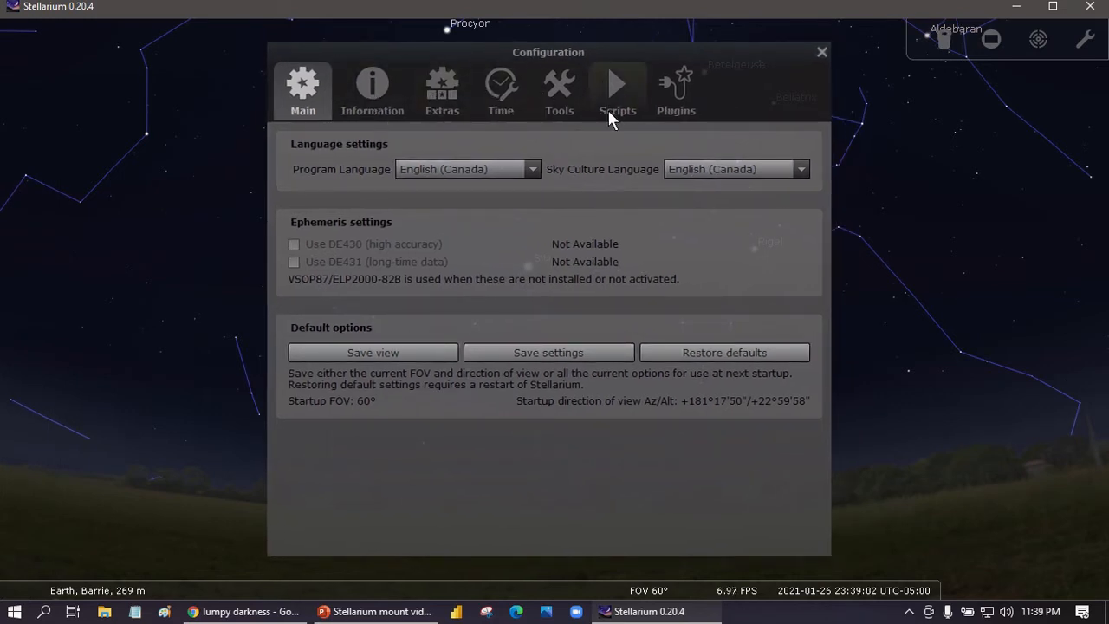
{"action": "left_click", "coordinate": [680, 88]}
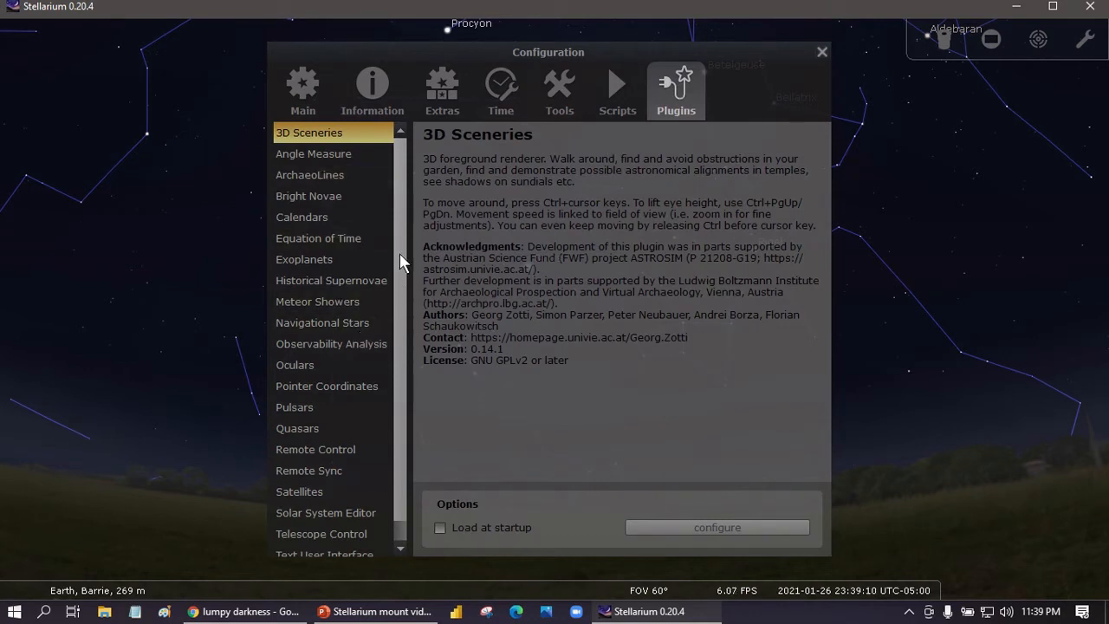
{"action": "scroll", "coordinate": [396, 329], "scroll_direction": "down", "scroll_amount": 1}
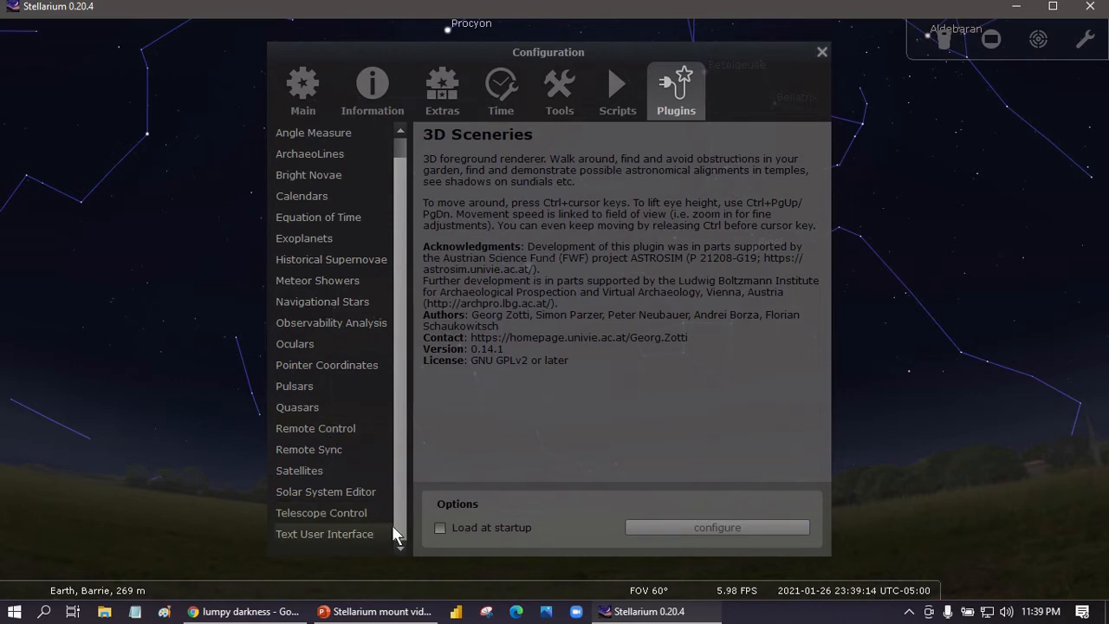
{"action": "left_click", "coordinate": [346, 512]}
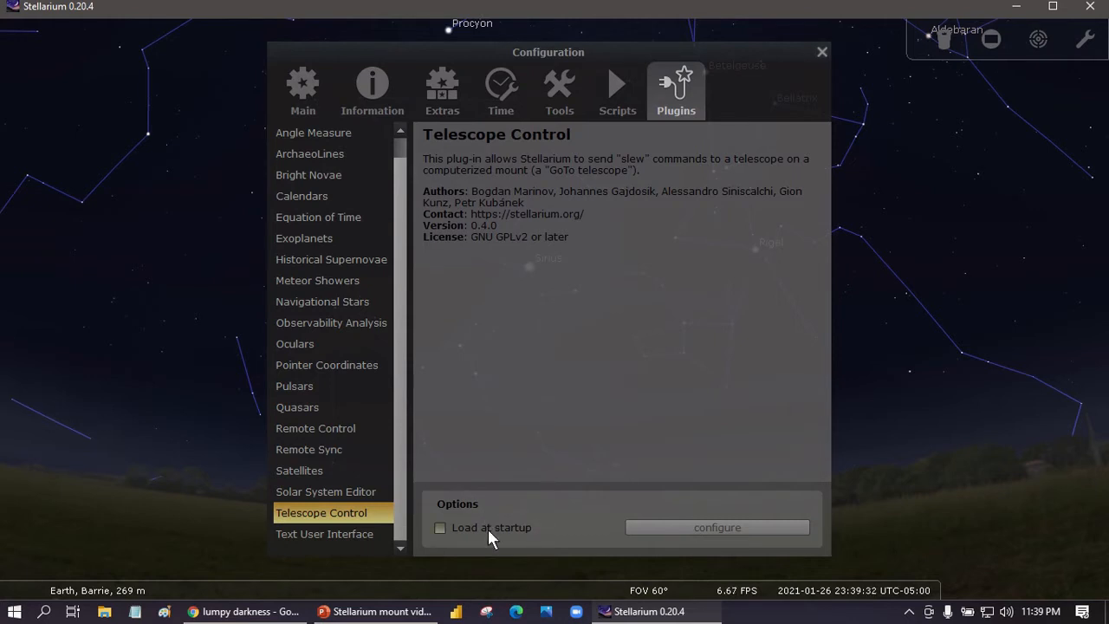
{"action": "left_click", "coordinate": [440, 529]}
{"action": "left_click", "coordinate": [822, 53]}
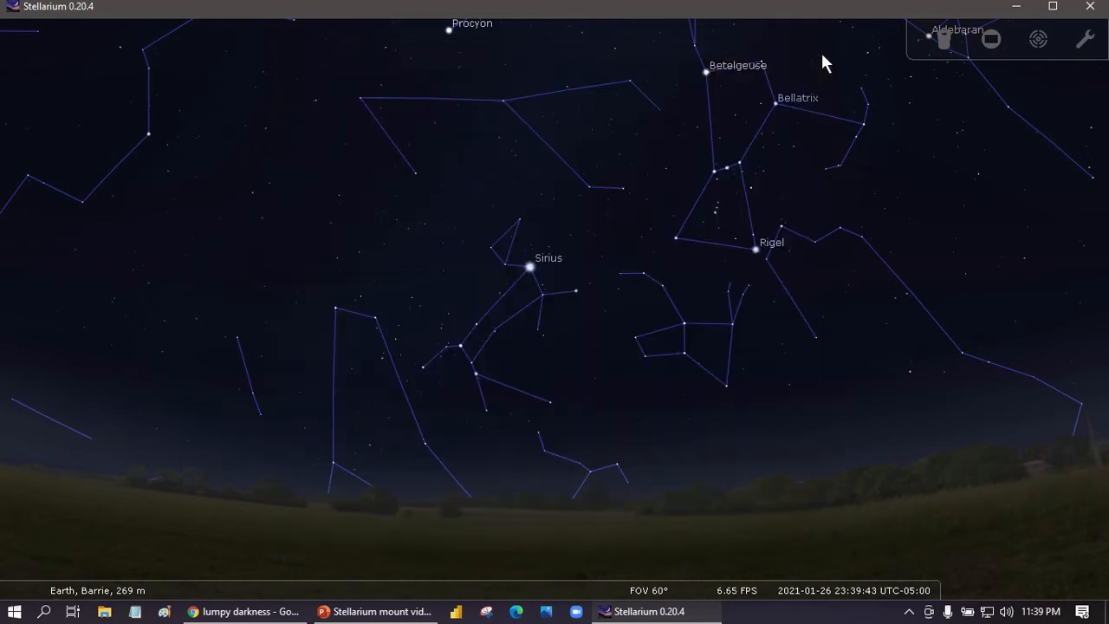
Restart Stellarium by closing it and relaunching it from its desktop shortcut.
{"action": "left_click", "coordinate": [1094, 17]}
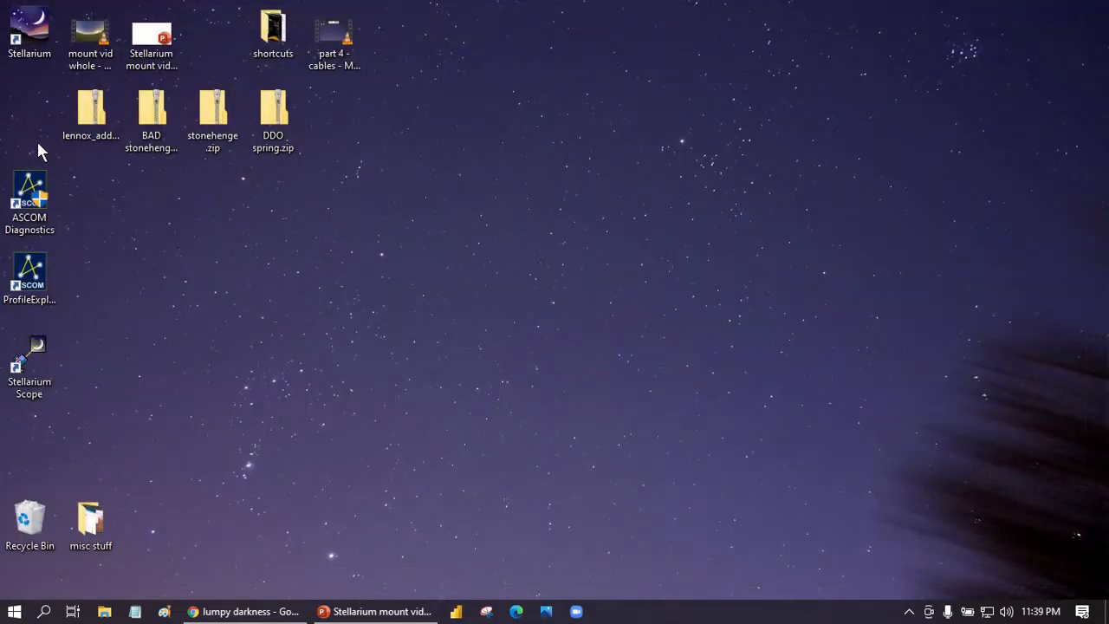
{"action": "double_click", "coordinate": [23, 54]}
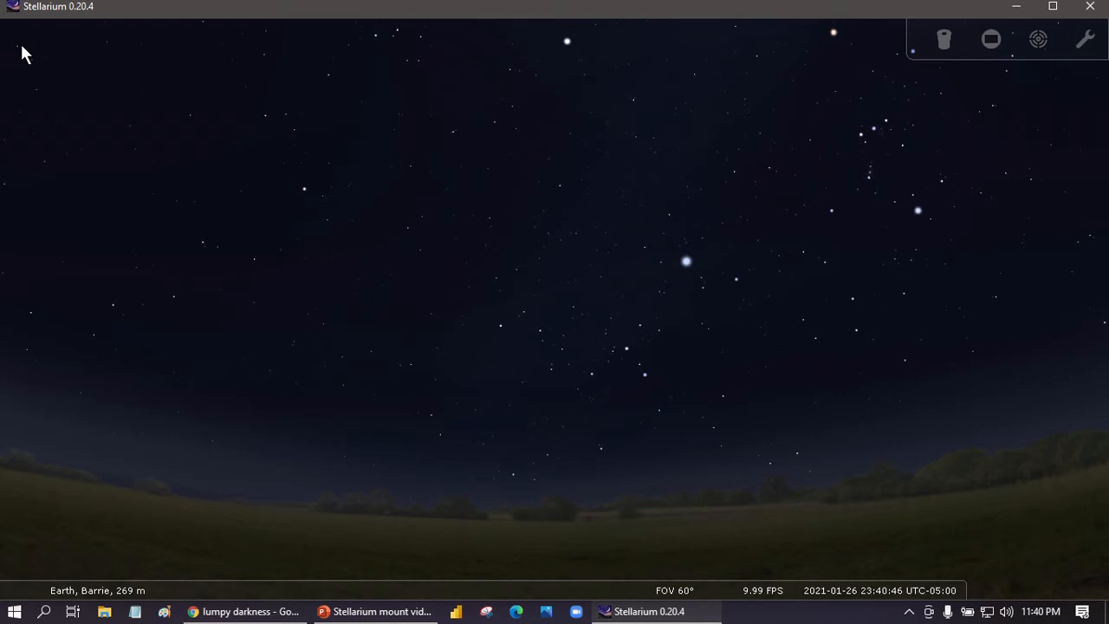
Open the Telescope Control plugin's configure dialog to check its telescope list, then close both dialogs.
{"action": "mouse_move", "coordinate": [8, 431]}
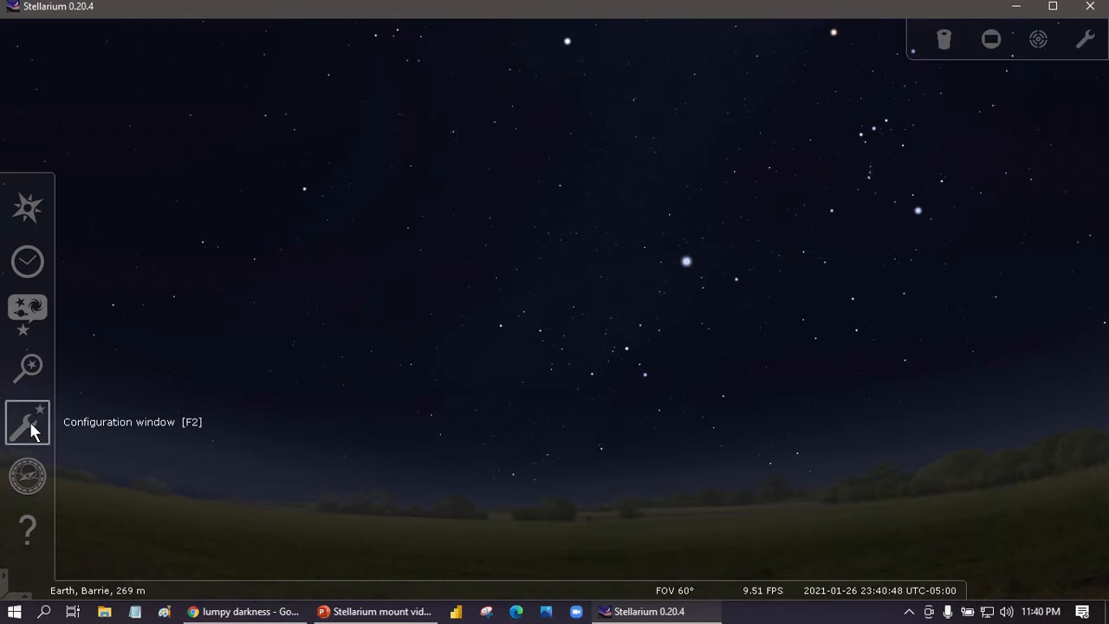
{"action": "left_click", "coordinate": [31, 424]}
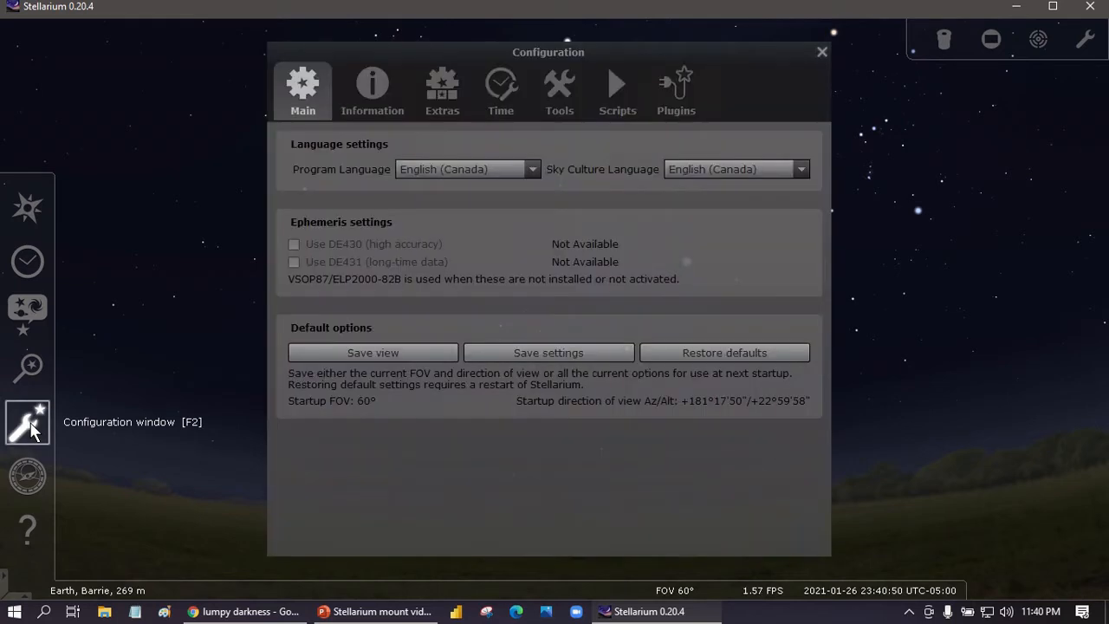
{"action": "left_click", "coordinate": [676, 84]}
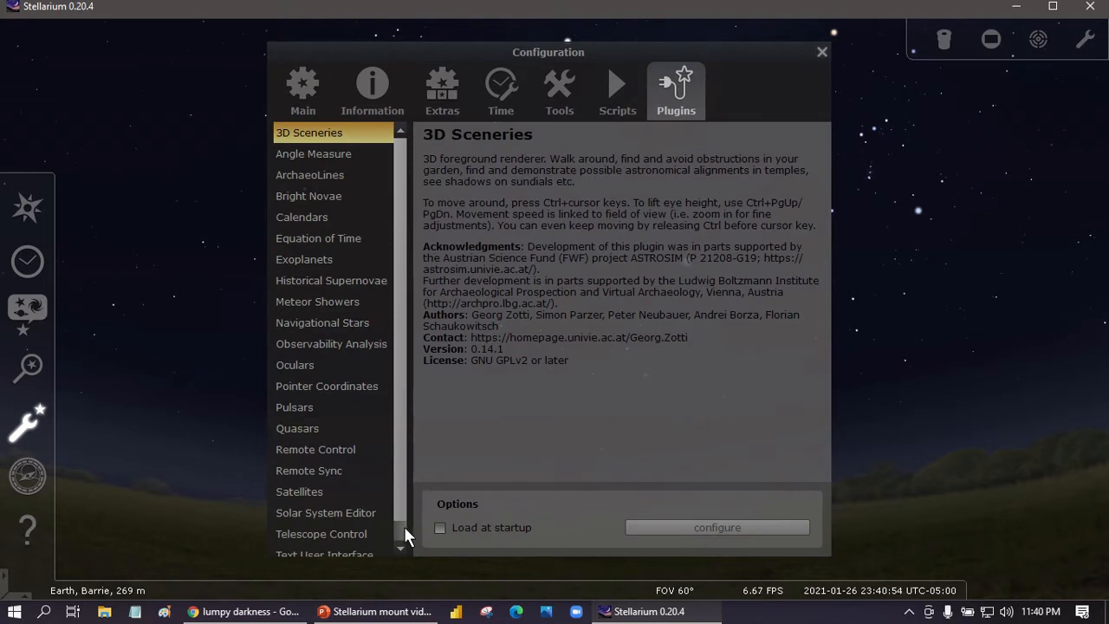
{"action": "scroll", "coordinate": [403, 527], "scroll_direction": "down", "scroll_amount": 1}
{"action": "left_click", "coordinate": [349, 509]}
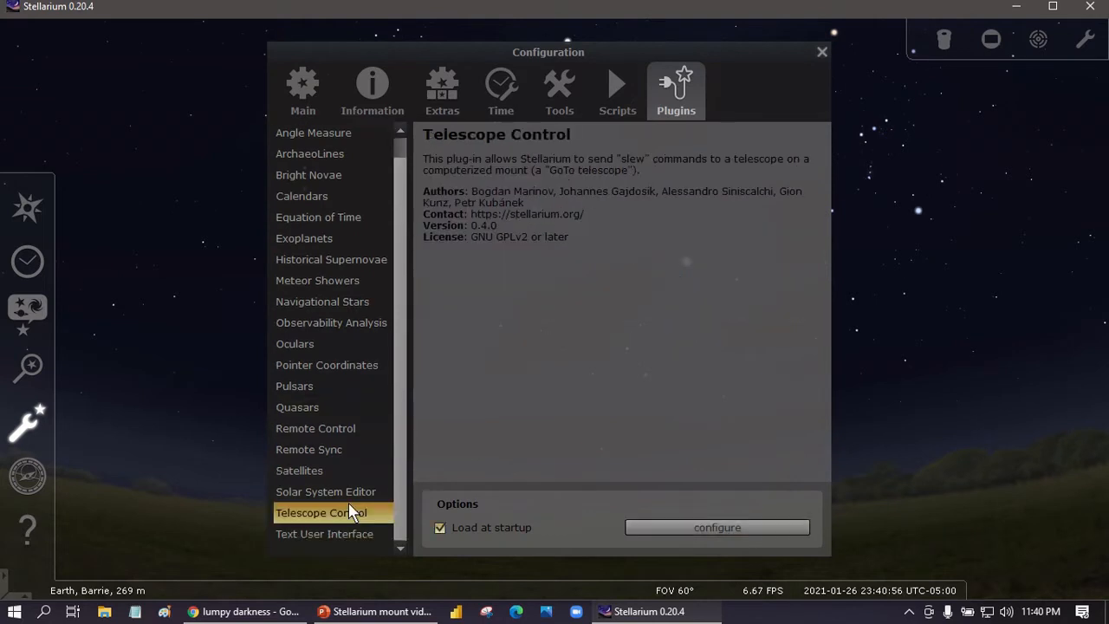
{"action": "left_click", "coordinate": [721, 527]}
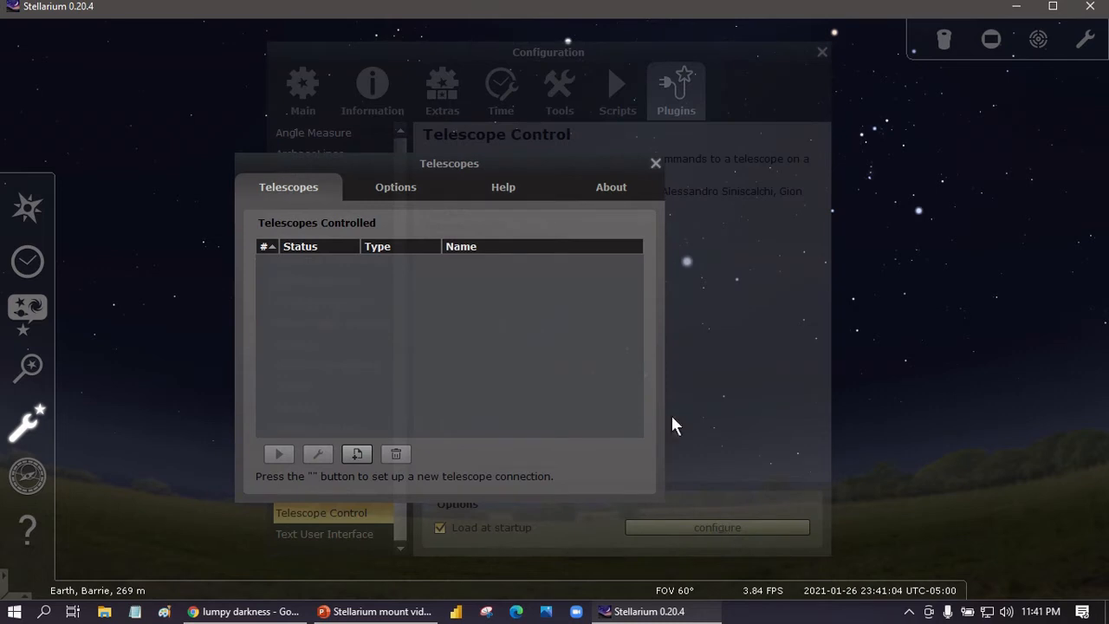
{"action": "left_click", "coordinate": [656, 163]}
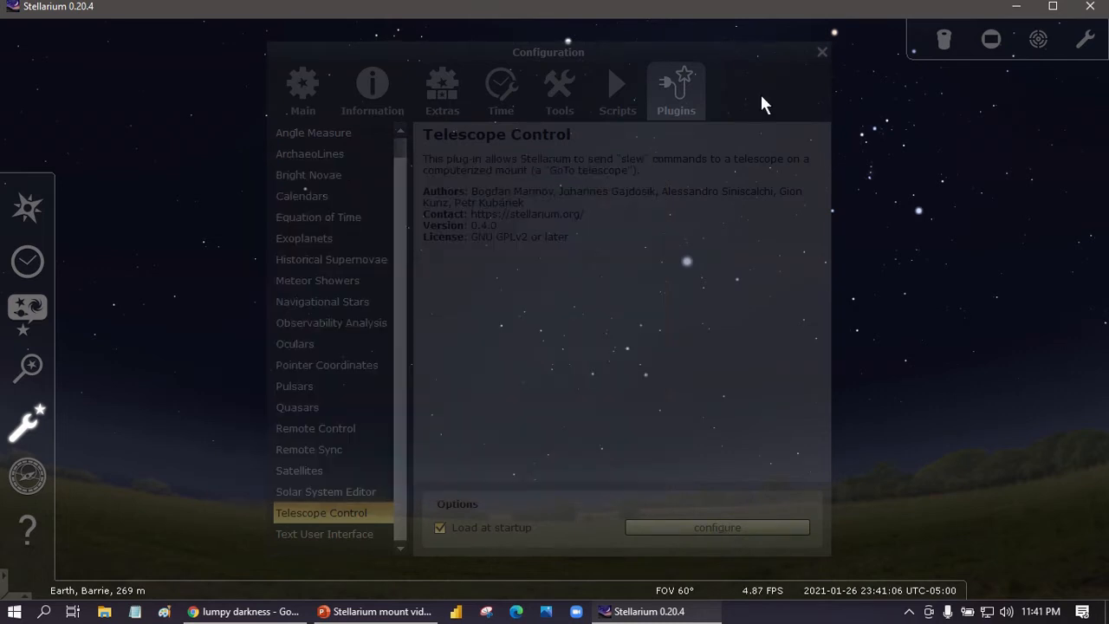
{"action": "left_click", "coordinate": [822, 52]}
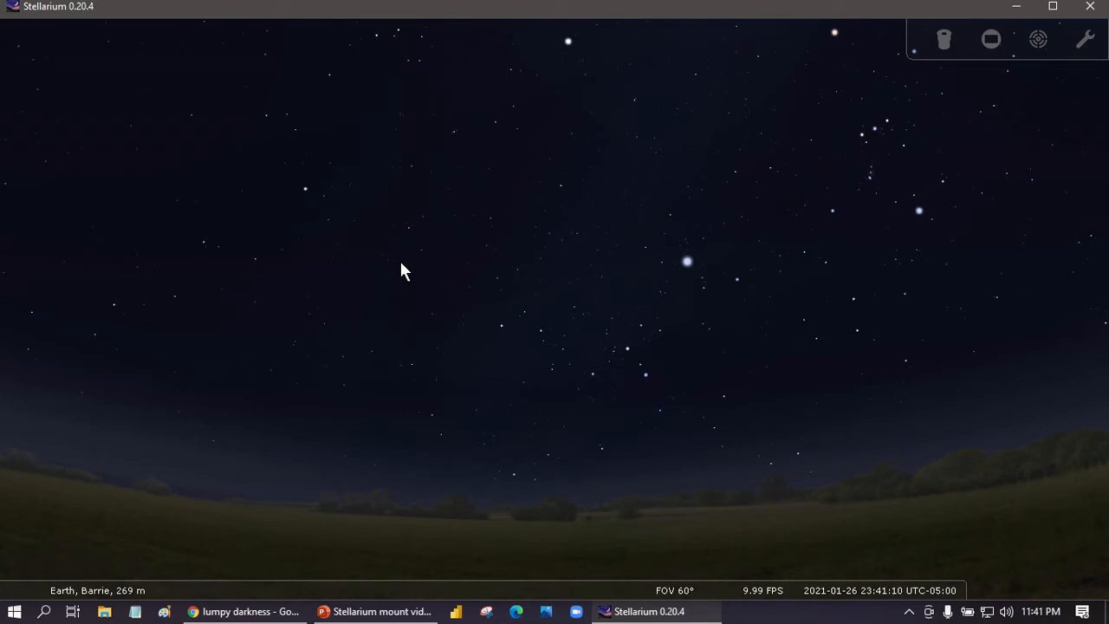
Open the Slew telescope to dialog, launch telescope configuration from it, and close the slew dialog.
{"action": "mouse_move", "coordinate": [681, 586]}
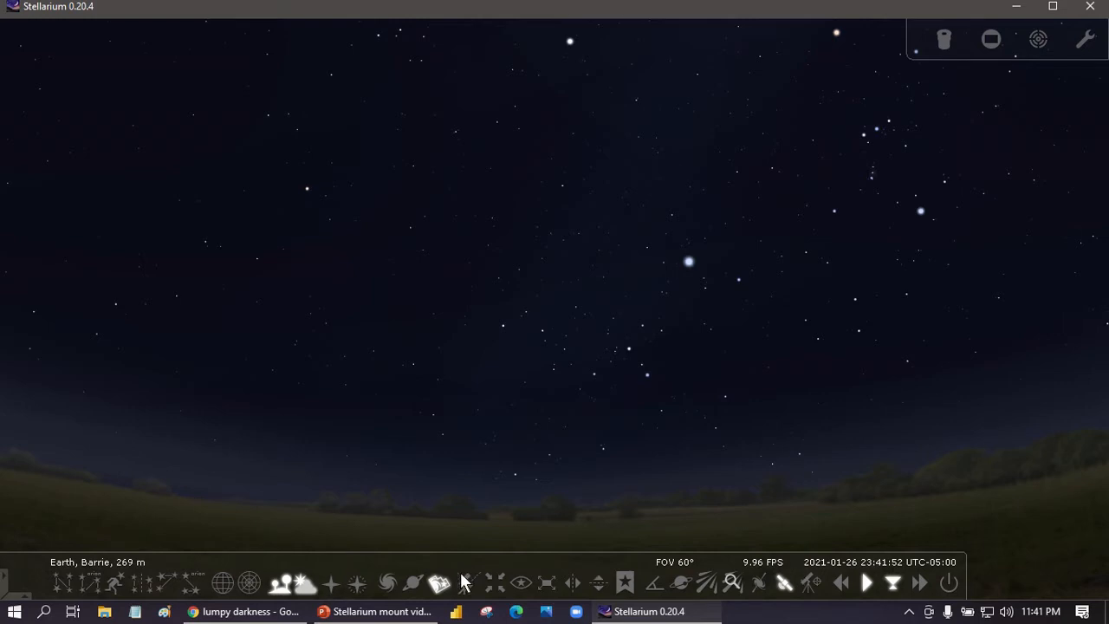
{"action": "left_click", "coordinate": [810, 584]}
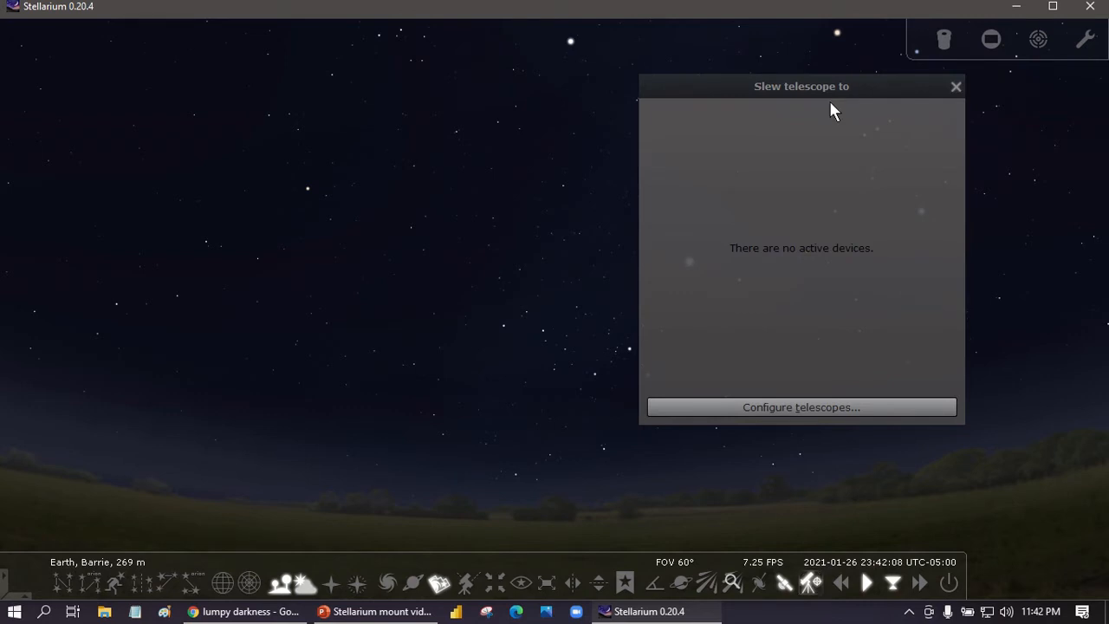
{"action": "left_click_drag", "start_coordinate": [819, 96], "coordinate": [517, 119]}
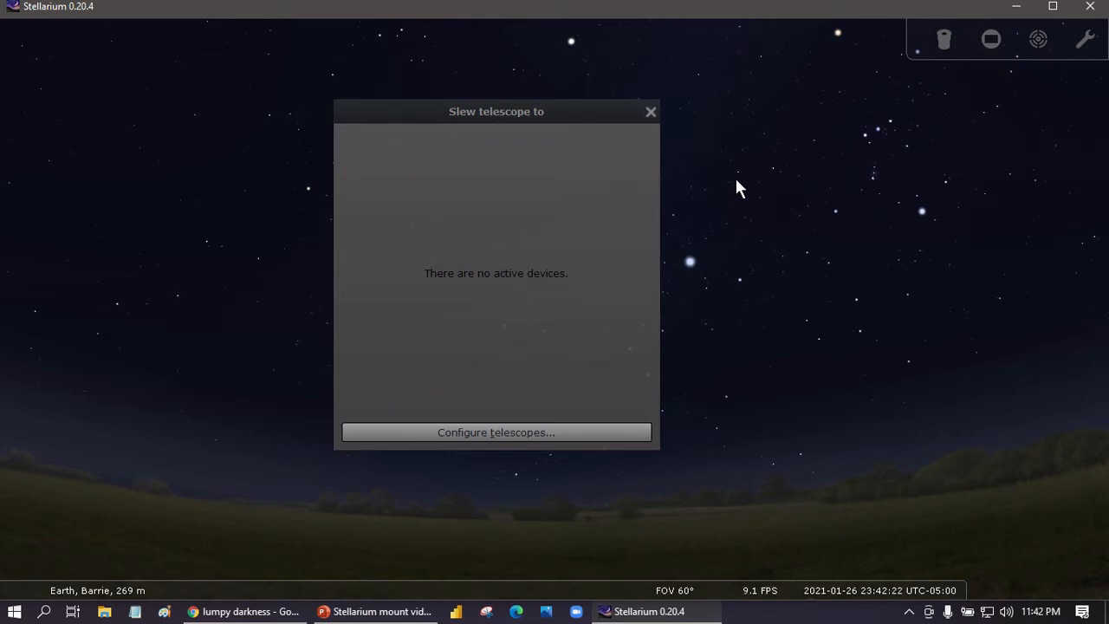
{"action": "left_click", "coordinate": [468, 432]}
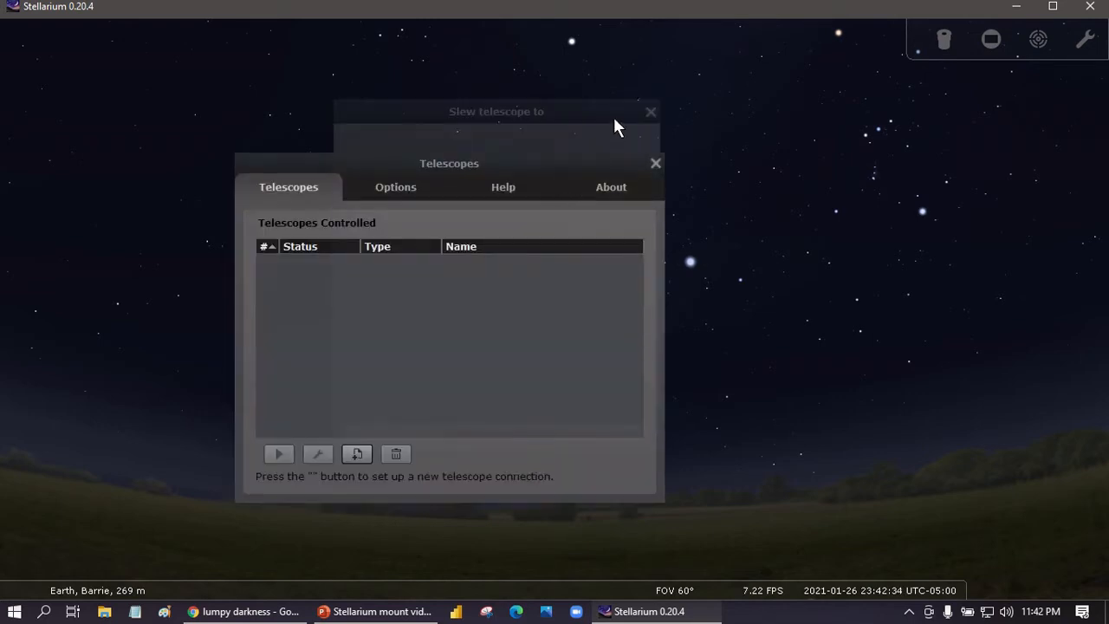
{"action": "left_click_drag", "start_coordinate": [560, 114], "coordinate": [712, 103]}
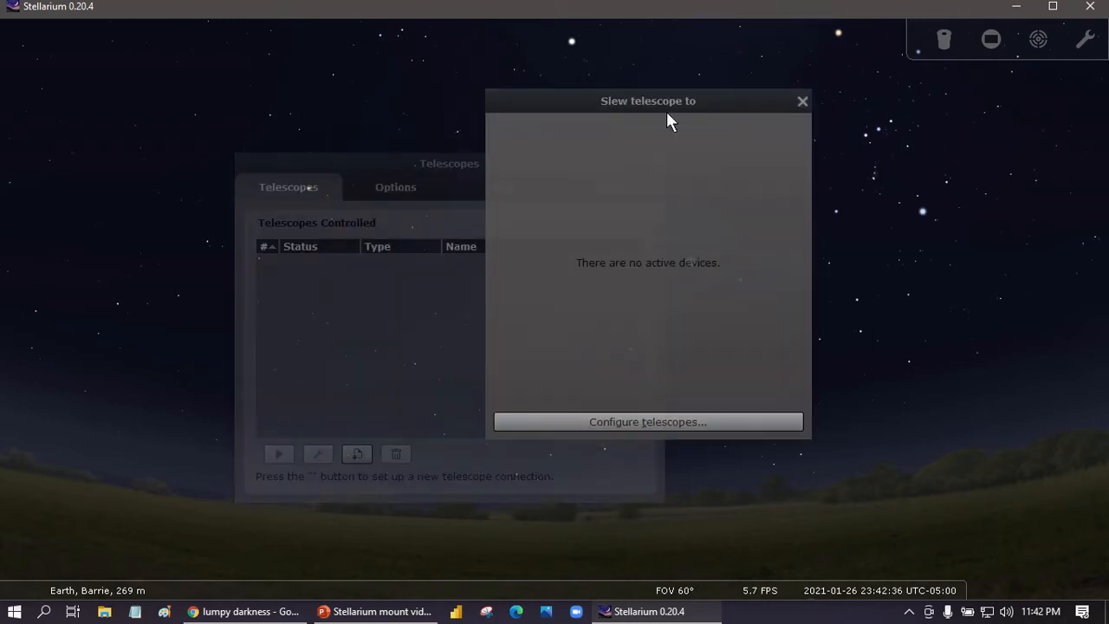
{"action": "left_click", "coordinate": [802, 102]}
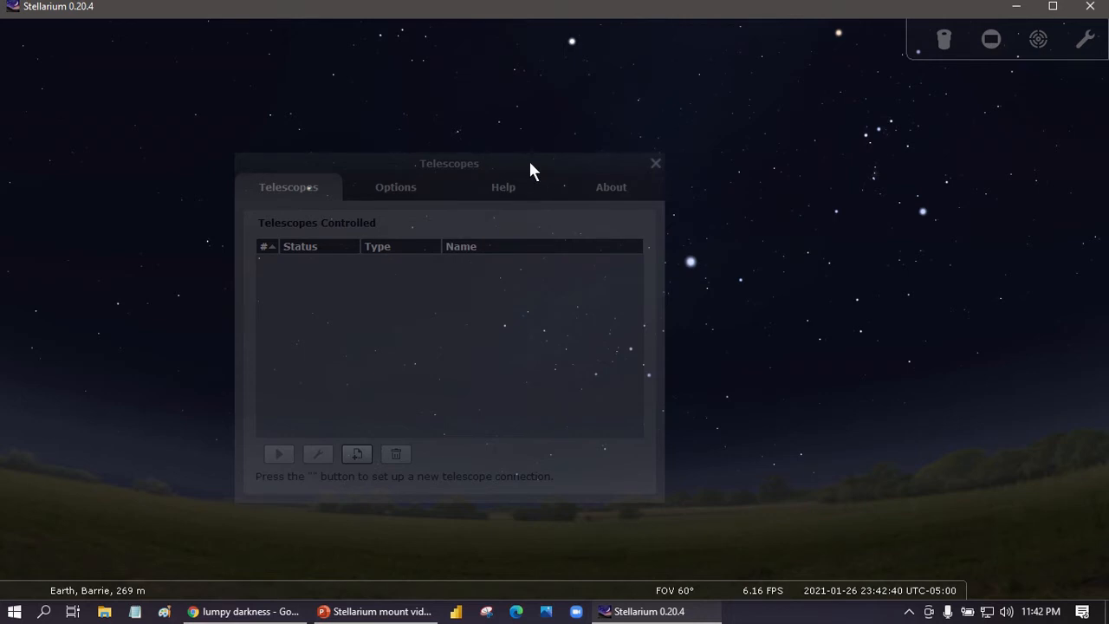
{"action": "left_click_drag", "start_coordinate": [529, 161], "coordinate": [602, 135]}
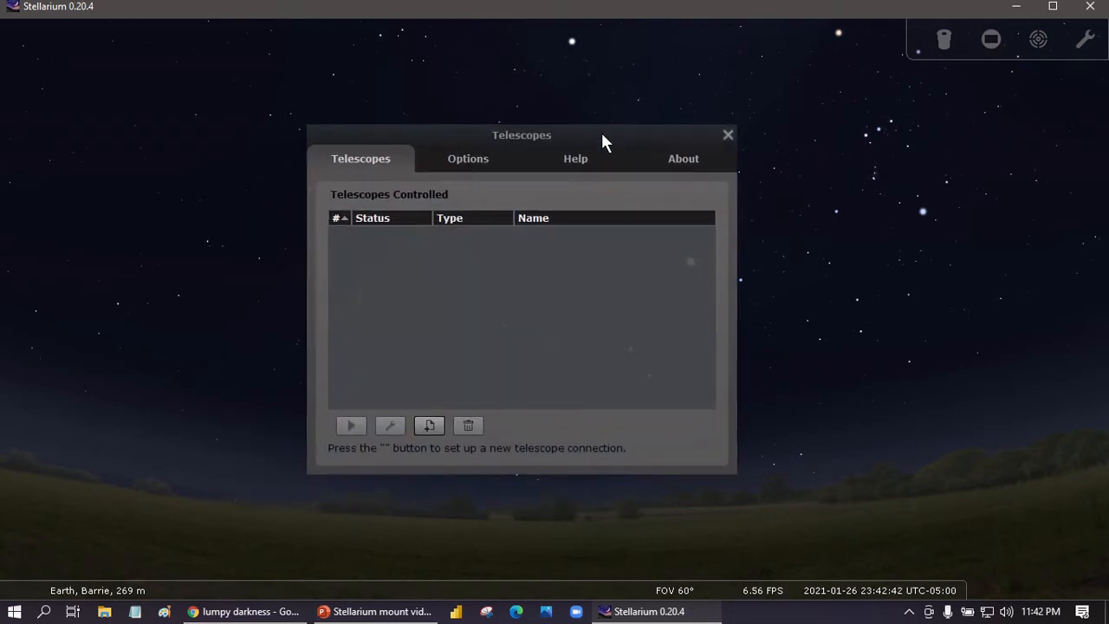
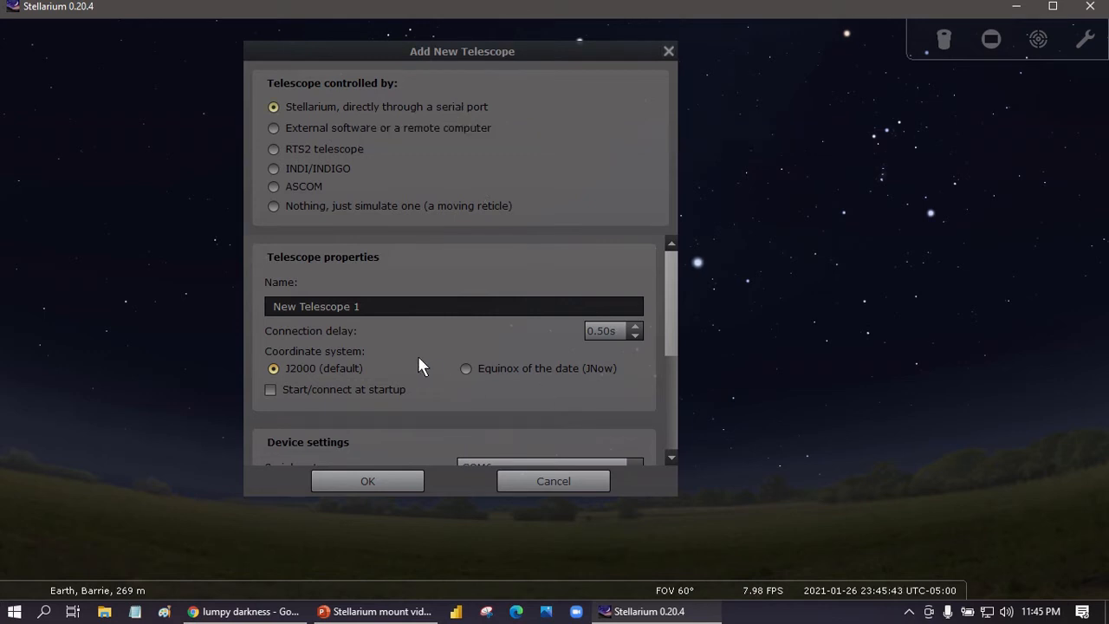
Review the available device models in the new telescope's device settings.
{"action": "scroll", "coordinate": [419, 365], "scroll_direction": "down", "scroll_amount": 2}
{"action": "scroll", "coordinate": [419, 365], "scroll_direction": "down", "scroll_amount": 1}
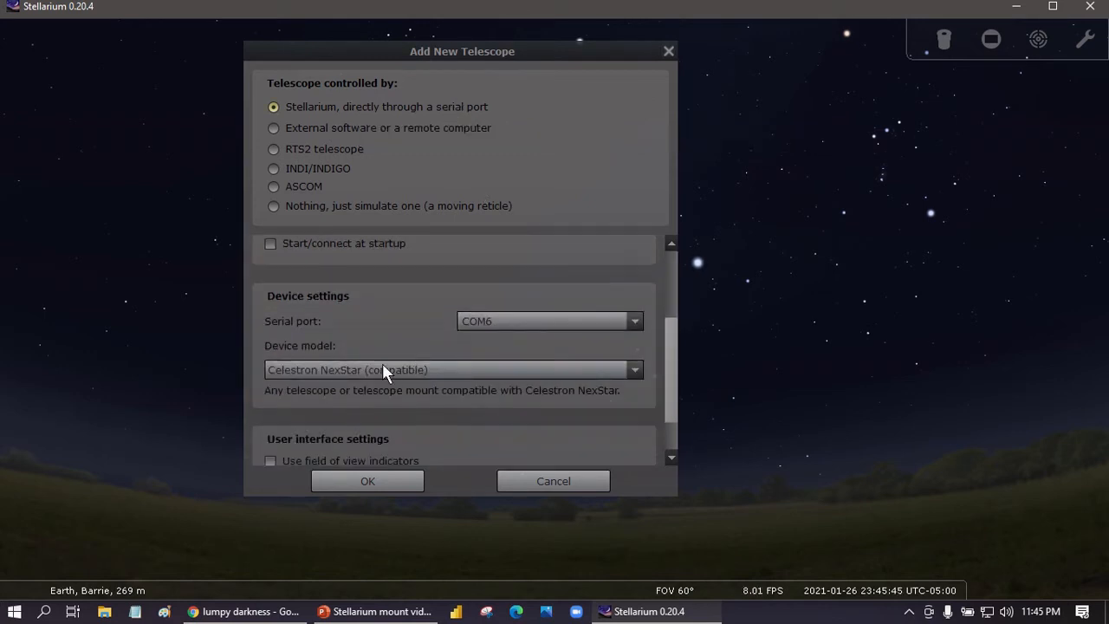
{"action": "left_click", "coordinate": [360, 370]}
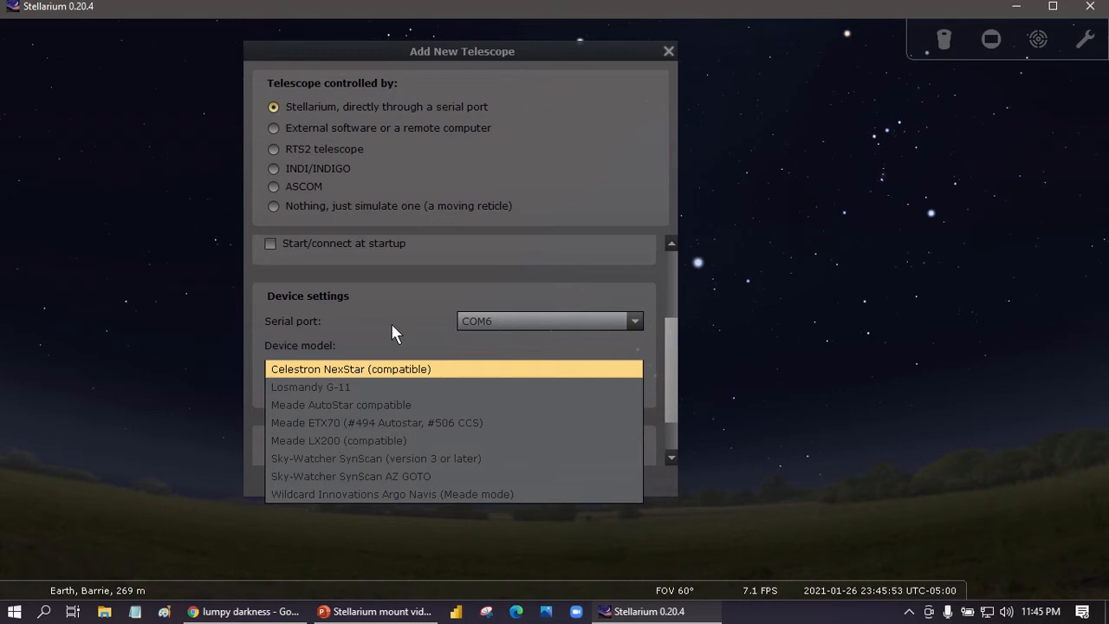
{"action": "scroll", "coordinate": [390, 322], "scroll_direction": "up", "scroll_amount": 5}
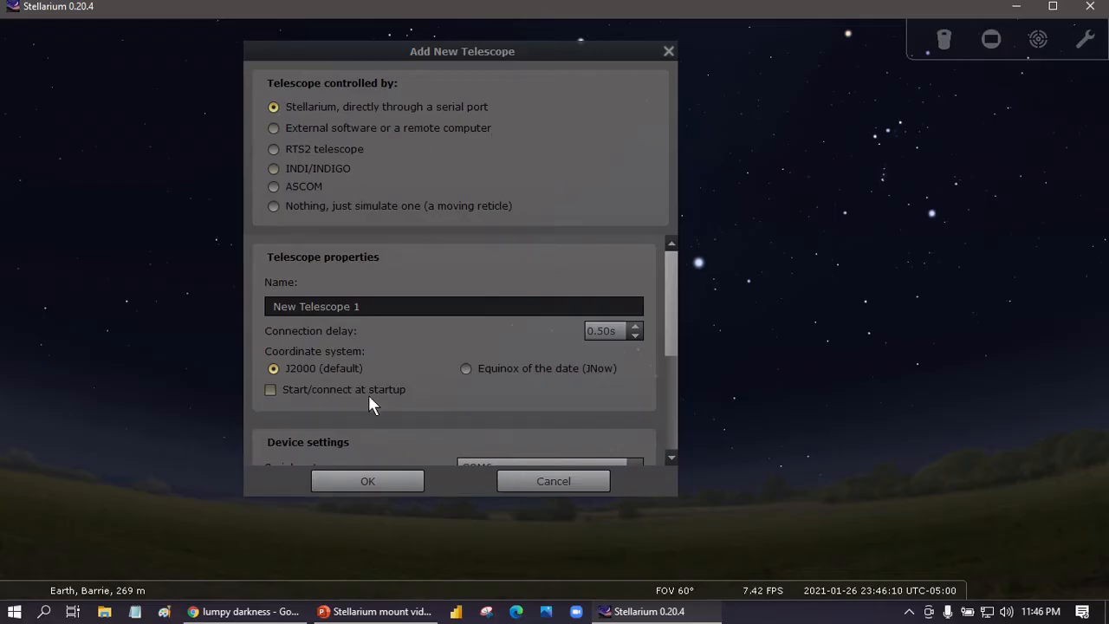
{"action": "scroll", "coordinate": [368, 395], "scroll_direction": "down", "scroll_amount": 5}
{"action": "left_click", "coordinate": [326, 322]}
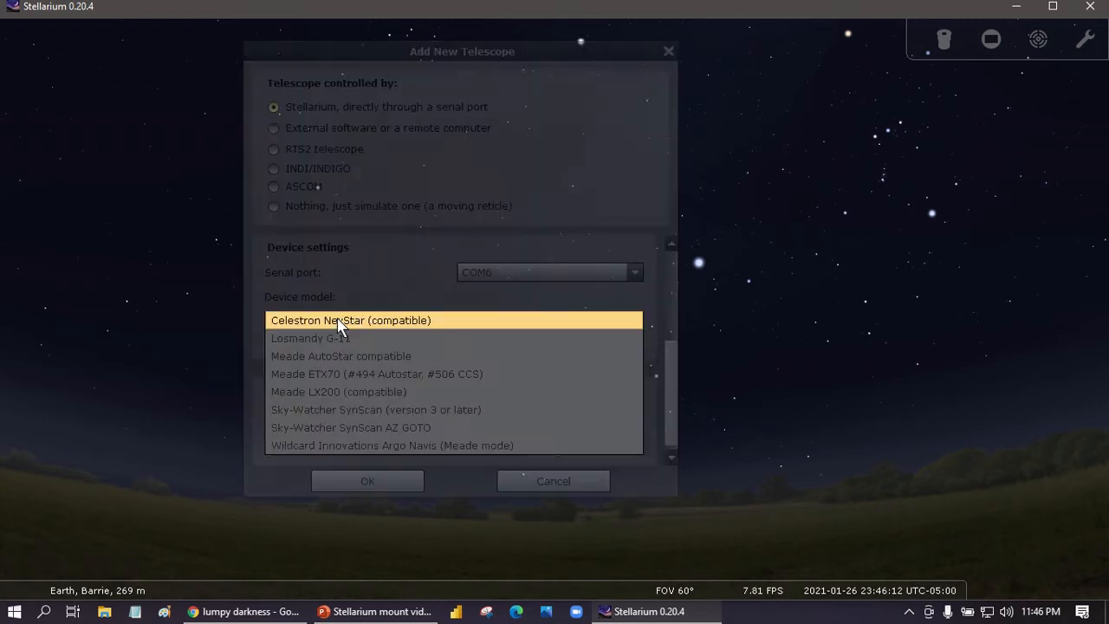
{"action": "left_click", "coordinate": [360, 321]}
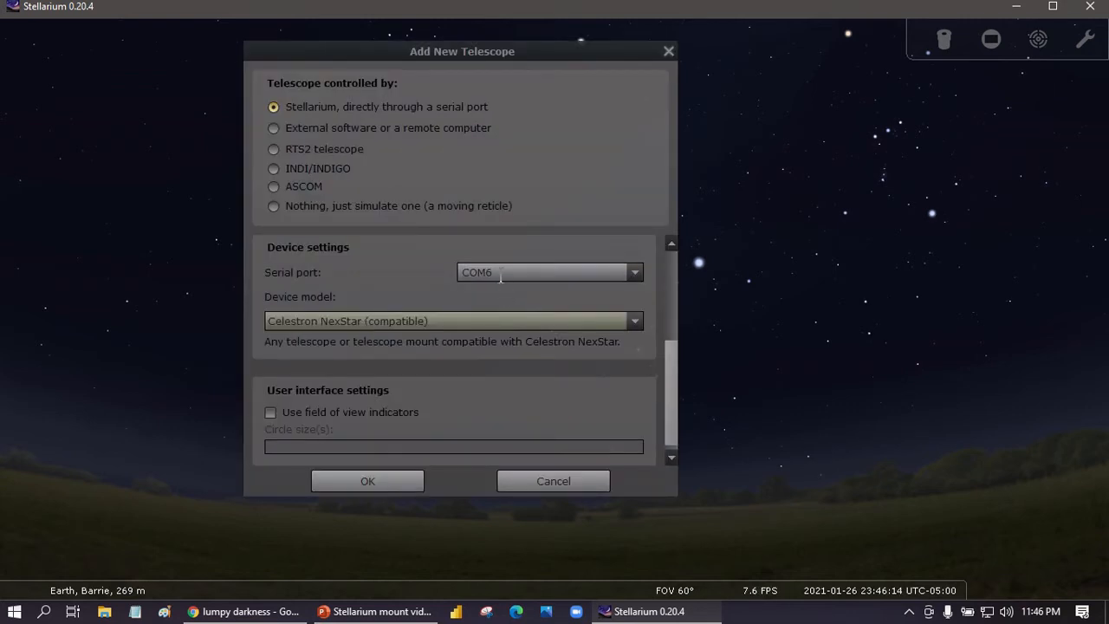
Set the new telescope's serial port to COM3.
{"action": "left_click", "coordinate": [635, 274]}
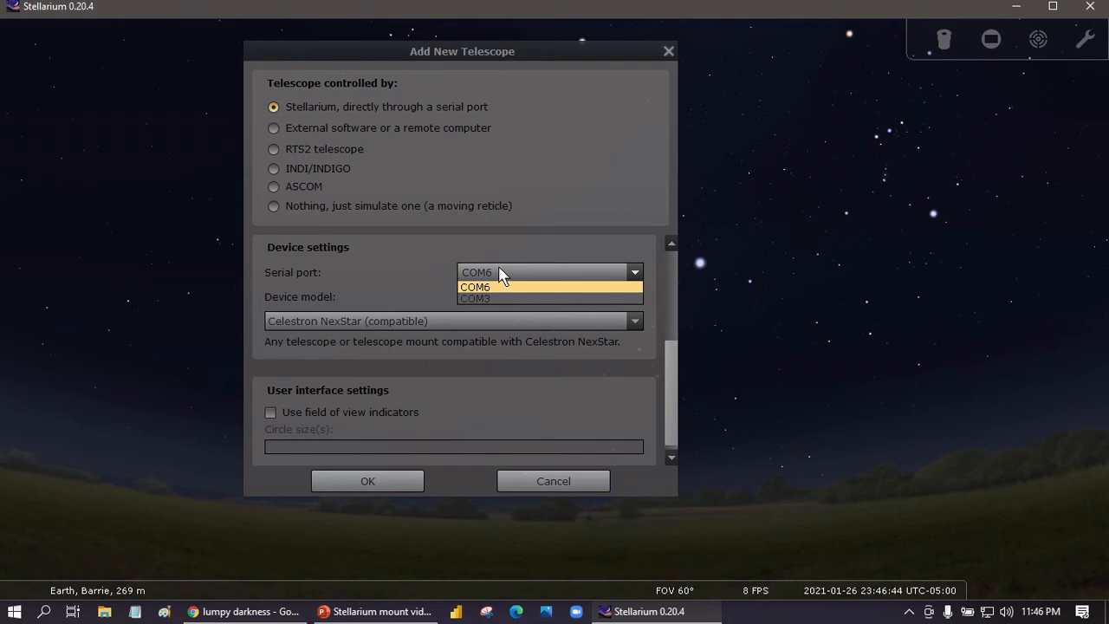
{"action": "left_click", "coordinate": [531, 245]}
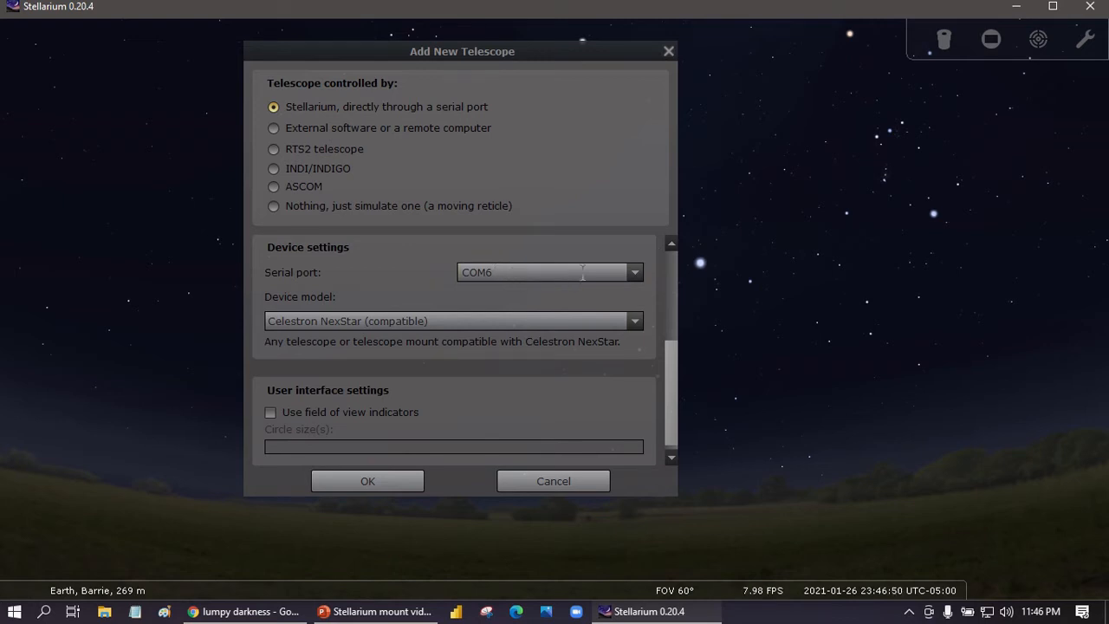
{"action": "left_click", "coordinate": [634, 273]}
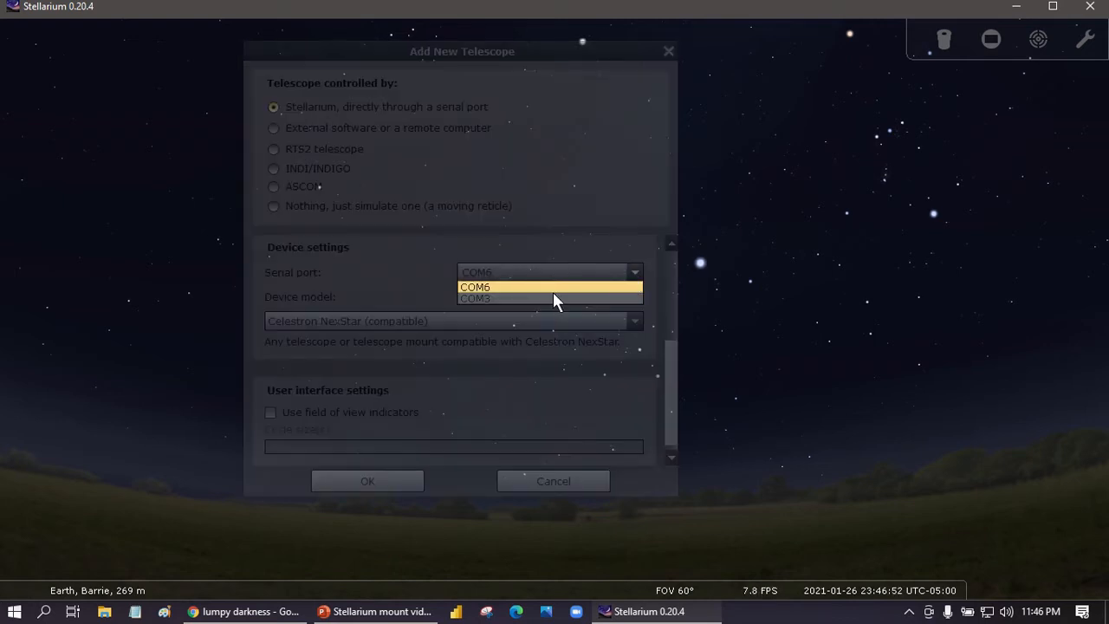
{"action": "left_click", "coordinate": [522, 299]}
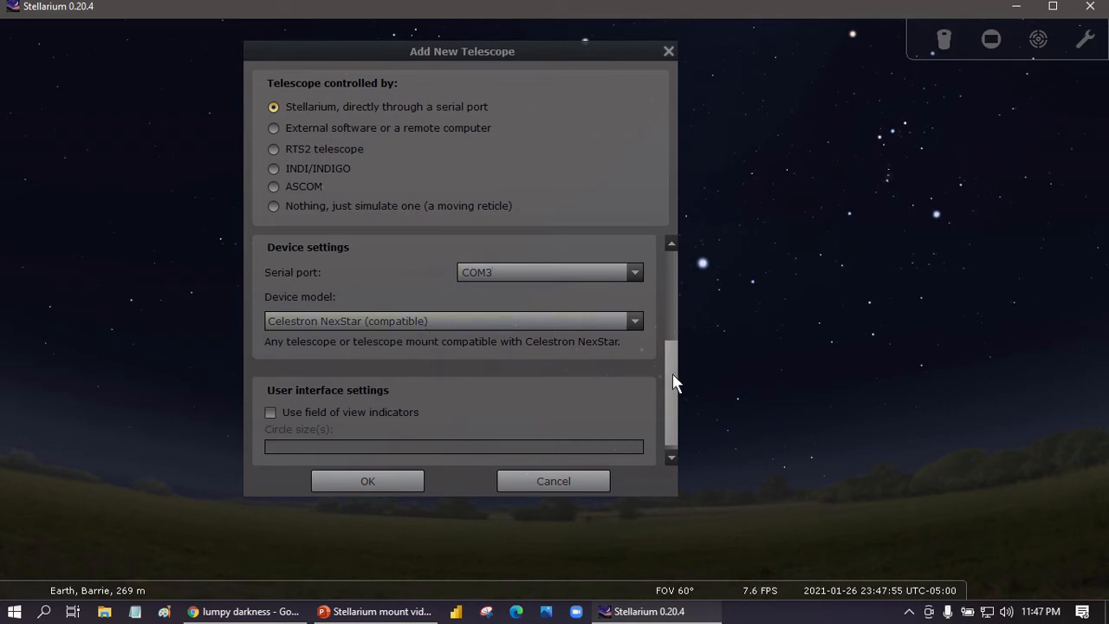
Rename the new telescope as NEQ5P.
{"action": "left_click_drag", "start_coordinate": [672, 378], "coordinate": [675, 428]}
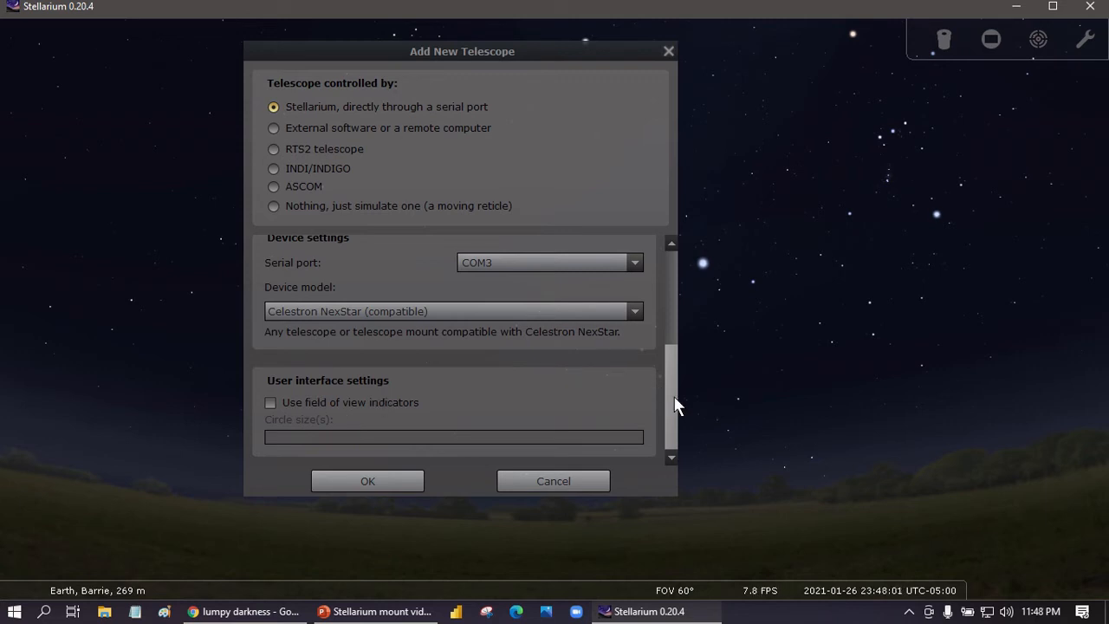
{"action": "left_click_drag", "start_coordinate": [675, 401], "coordinate": [667, 312]}
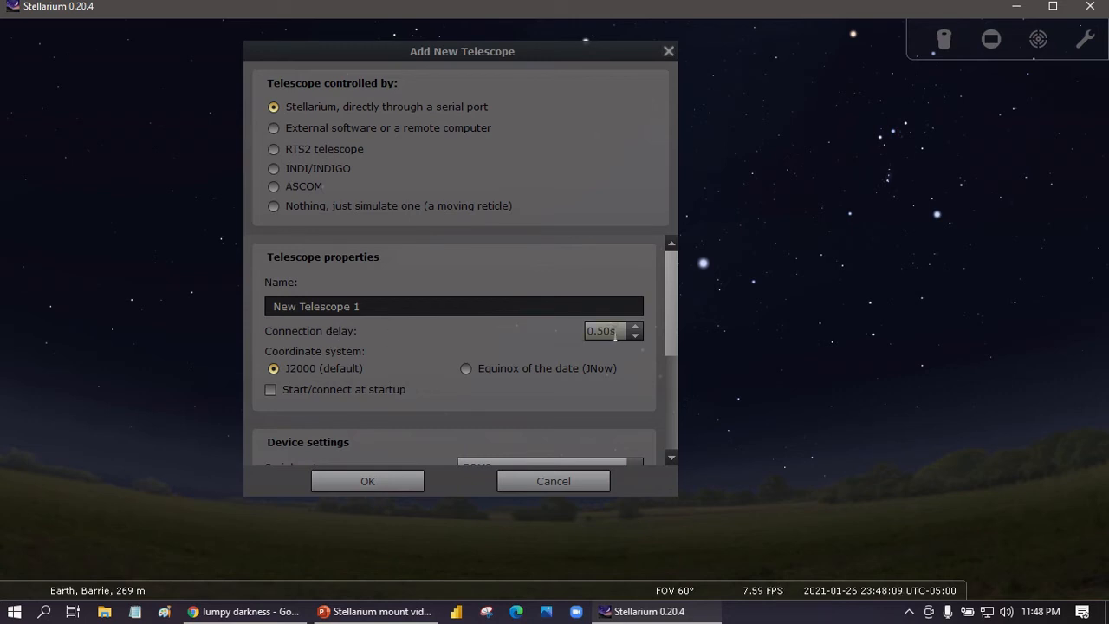
{"action": "mouse_move", "coordinate": [619, 340]}
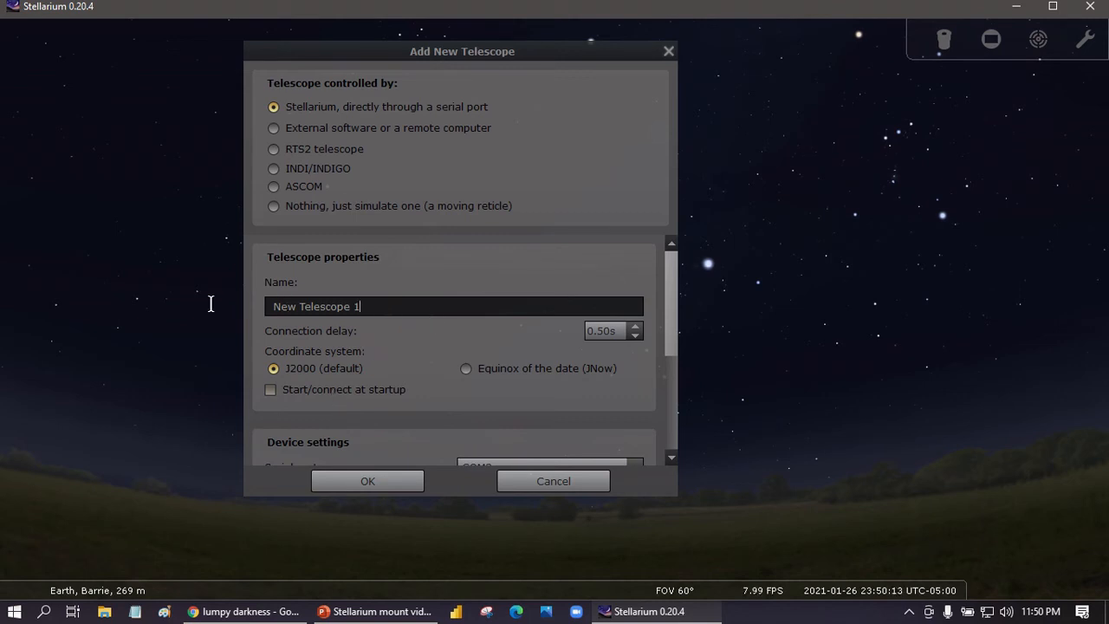
{"action": "key", "text": "ctrl+a"}
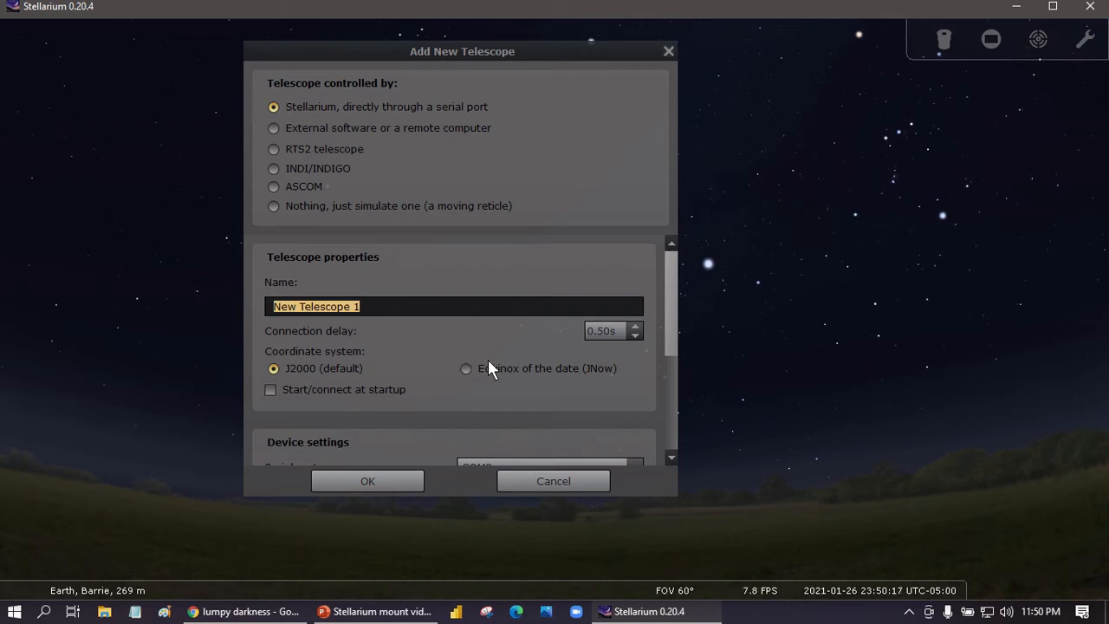
{"action": "type", "text": "C8"}
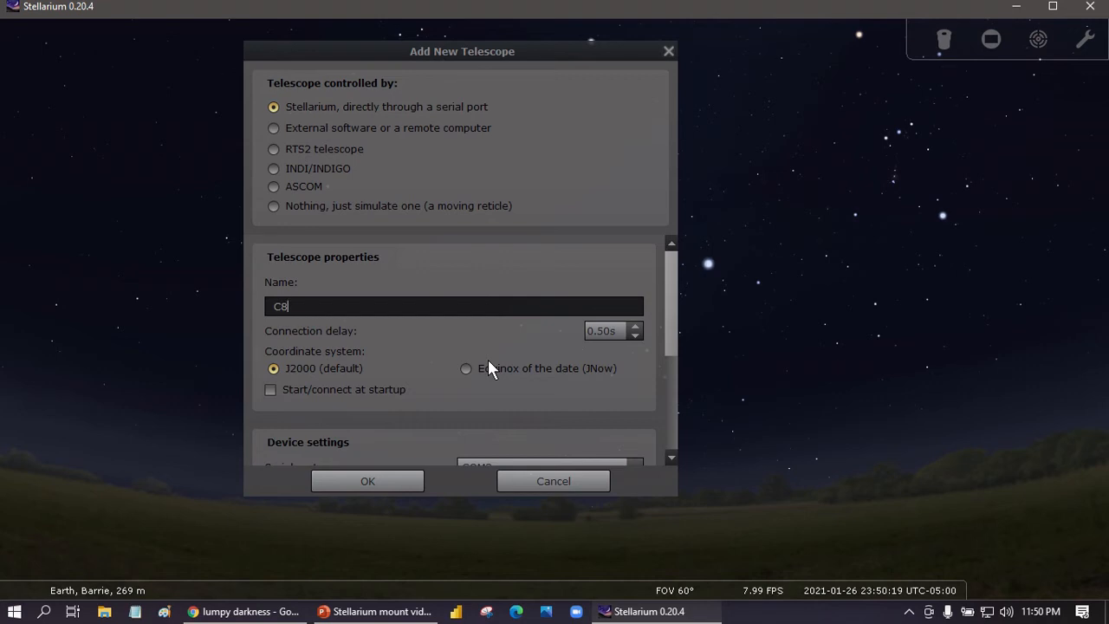
{"action": "key", "text": "BackSpace"}
{"action": "key", "text": "BackSpace"}
{"action": "type", "text": "V"}
{"action": "key", "text": "BackSpace"}
{"action": "type", "text": "NexStar 11"}
{"action": "key", "text": "BackSpace"}
{"action": "key", "text": "BackSpace"}
{"action": "key", "text": "BackSpace"}
{"action": "key", "text": "BackSpace"}
{"action": "key", "text": "BackSpace"}
{"action": "key", "text": "BackSpace"}
{"action": "key", "text": "BackSpace"}
{"action": "key", "text": "BackSpace"}
{"action": "key", "text": "BackSpace"}
{"action": "key", "text": "BackSpace"}
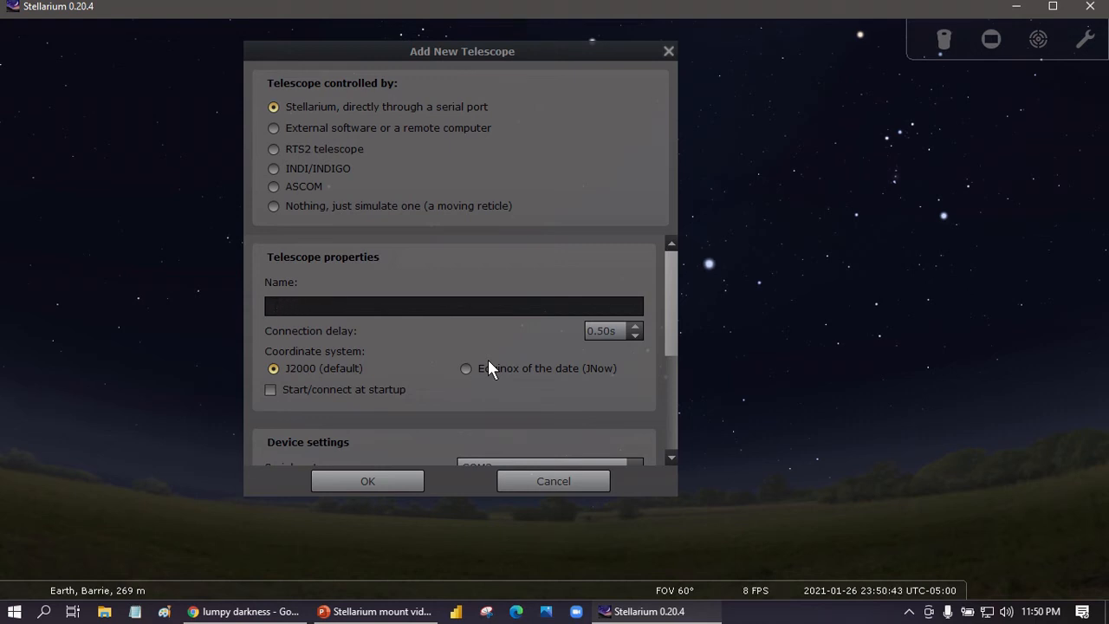
{"action": "type", "text": "NEO"}
{"action": "type", "text": "5P"}
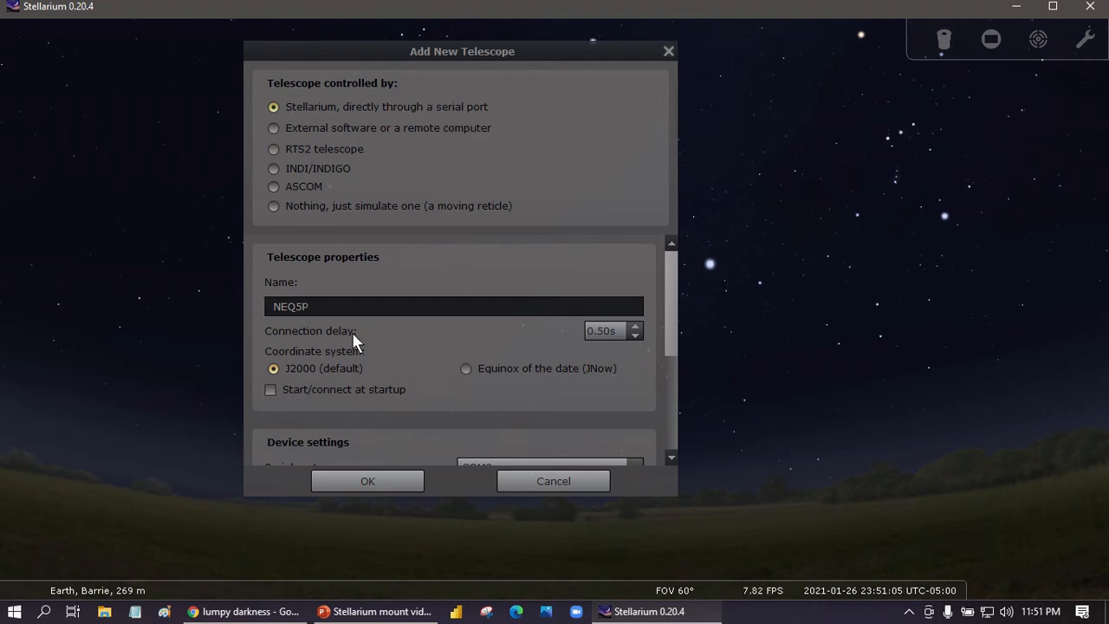
Set the device model to Sky-Watcher SynScan (version 3 or later).
{"action": "scroll", "coordinate": [351, 332], "scroll_direction": "down", "scroll_amount": 3}
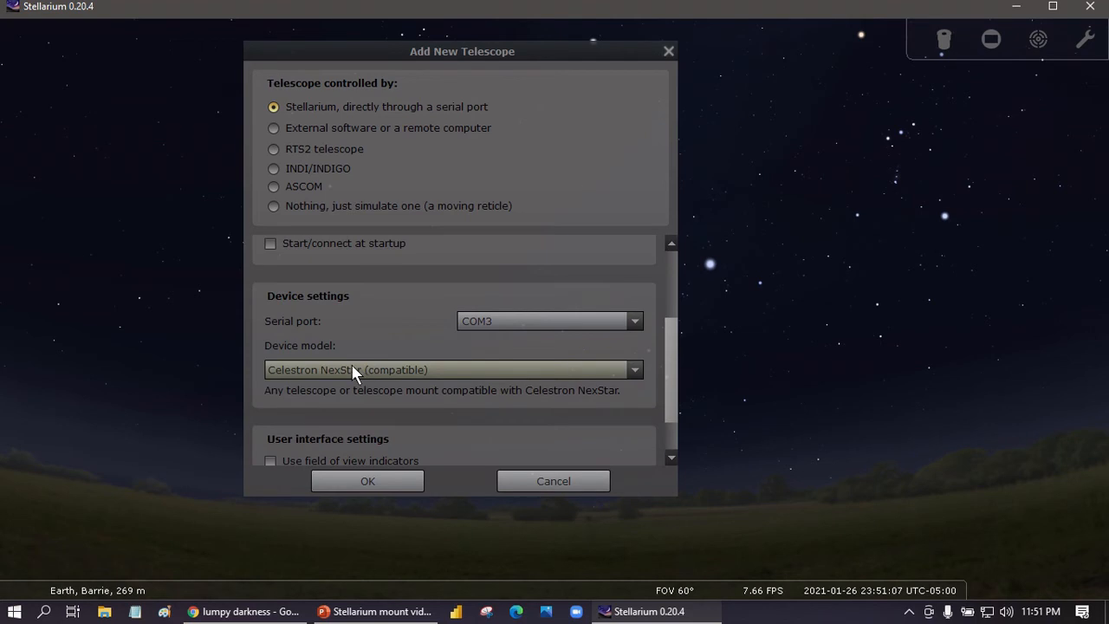
{"action": "left_click", "coordinate": [351, 369]}
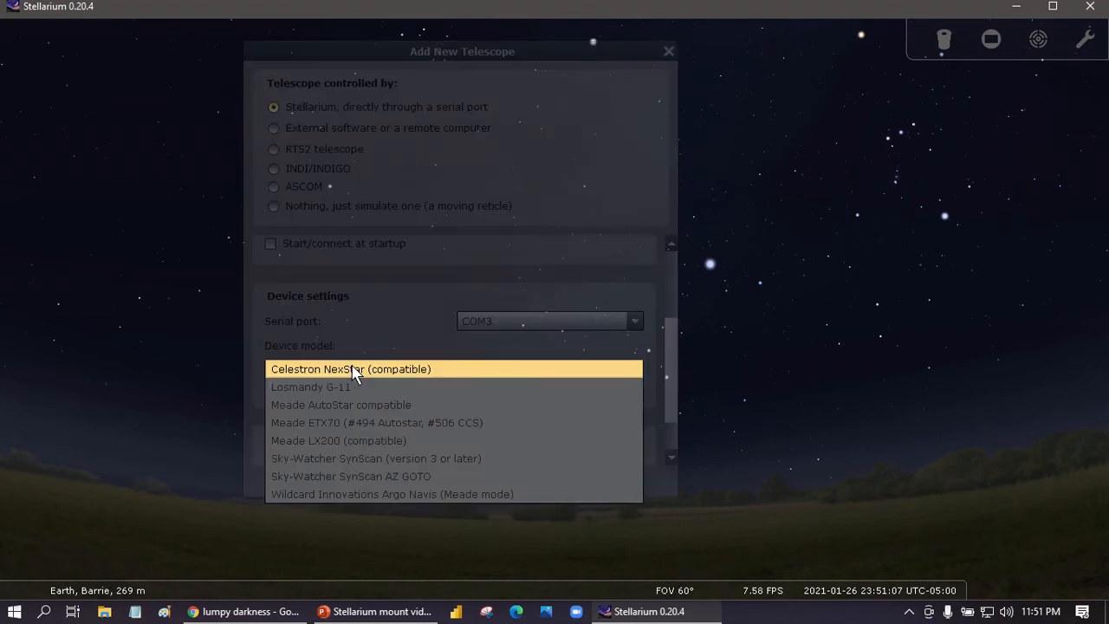
{"action": "left_click", "coordinate": [336, 460]}
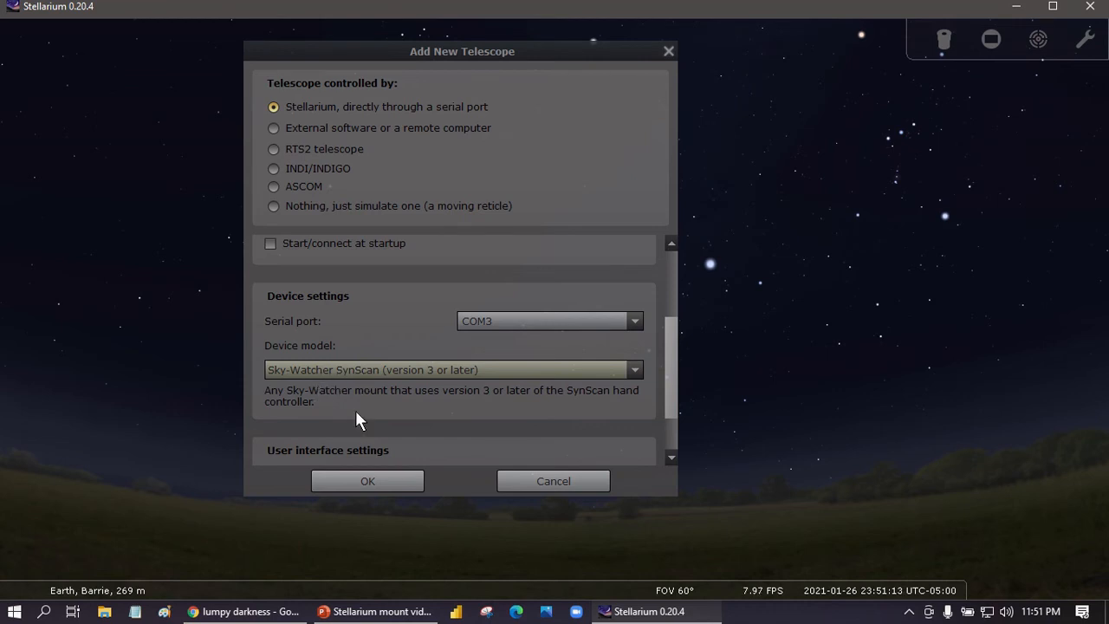
{"action": "scroll", "coordinate": [358, 411], "scroll_direction": "up", "scroll_amount": 4}
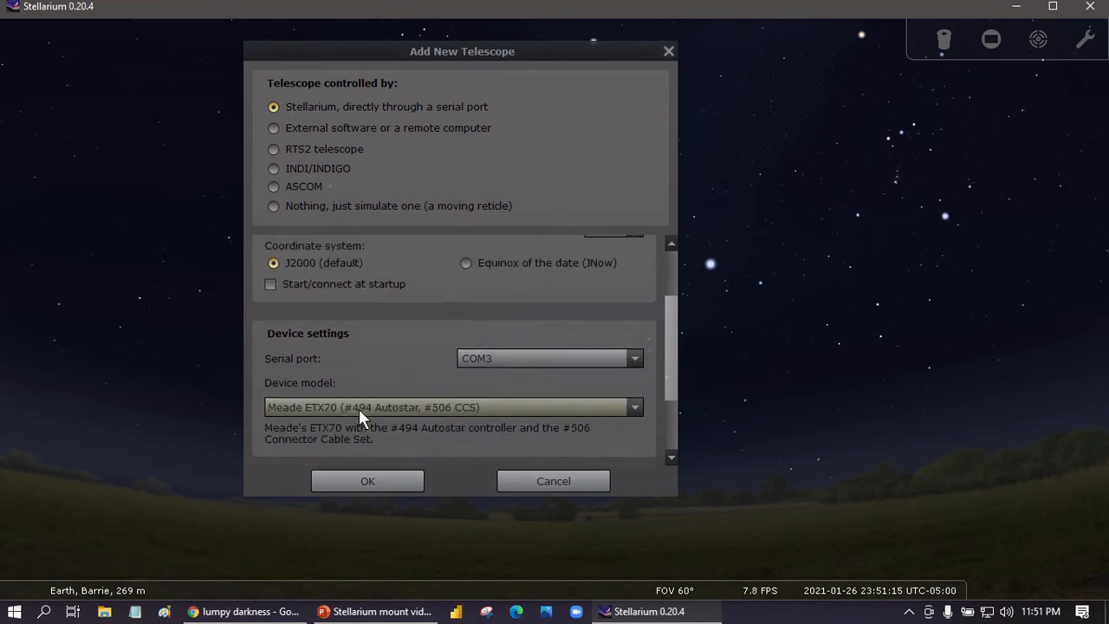
{"action": "scroll", "coordinate": [358, 408], "scroll_direction": "up", "scroll_amount": 1}
{"action": "left_click", "coordinate": [334, 419]}
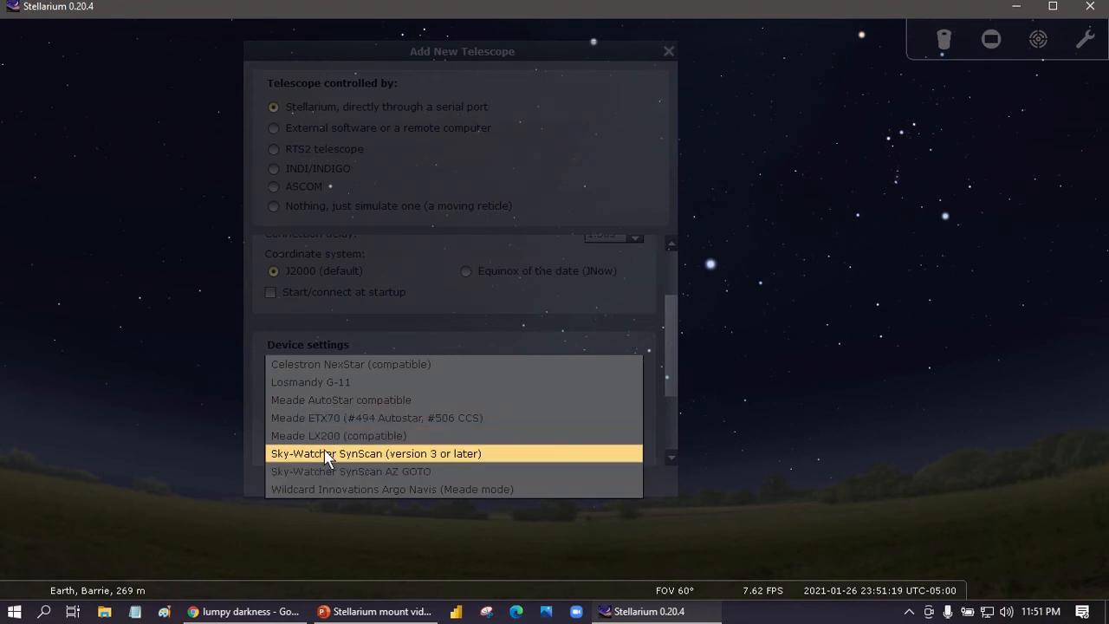
{"action": "left_click", "coordinate": [328, 453]}
Review the telescope's properties and device settings, then save the NEQ5P telescope.
{"action": "scroll", "coordinate": [266, 372], "scroll_direction": "up", "scroll_amount": 3}
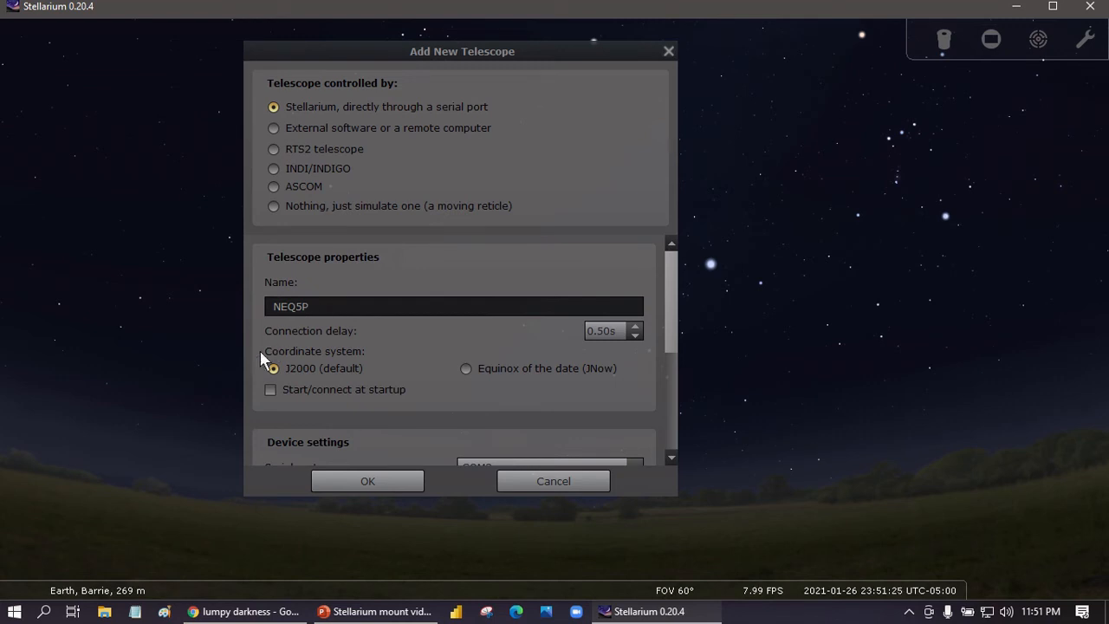
{"action": "scroll", "coordinate": [260, 351], "scroll_direction": "down", "scroll_amount": 3}
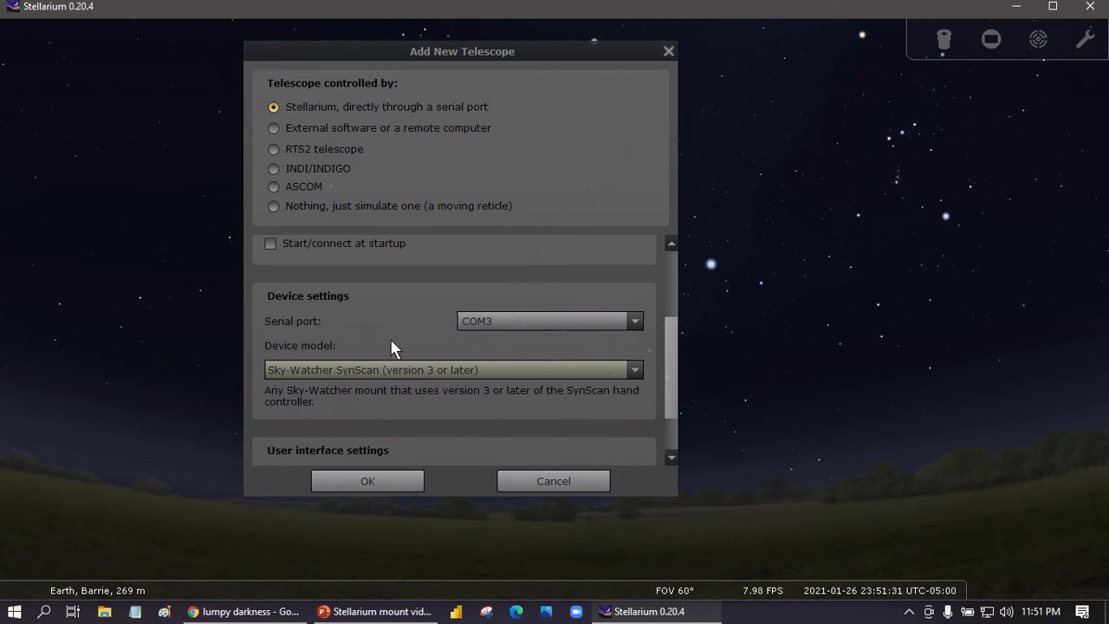
{"action": "scroll", "coordinate": [253, 350], "scroll_direction": "up", "scroll_amount": 3}
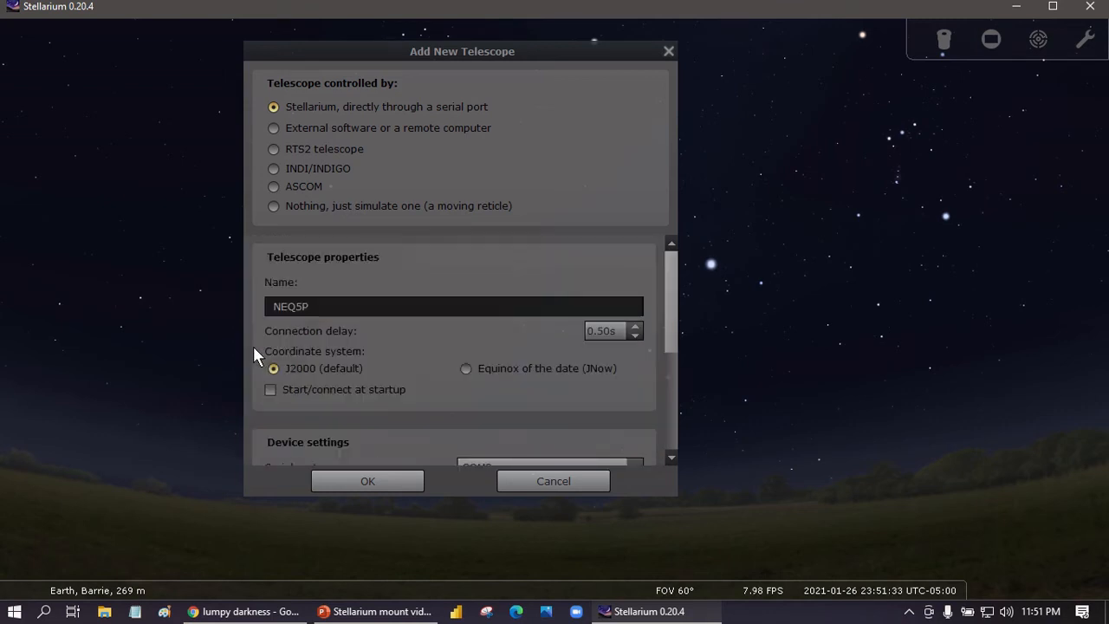
{"action": "scroll", "coordinate": [279, 343], "scroll_direction": "down", "scroll_amount": 1}
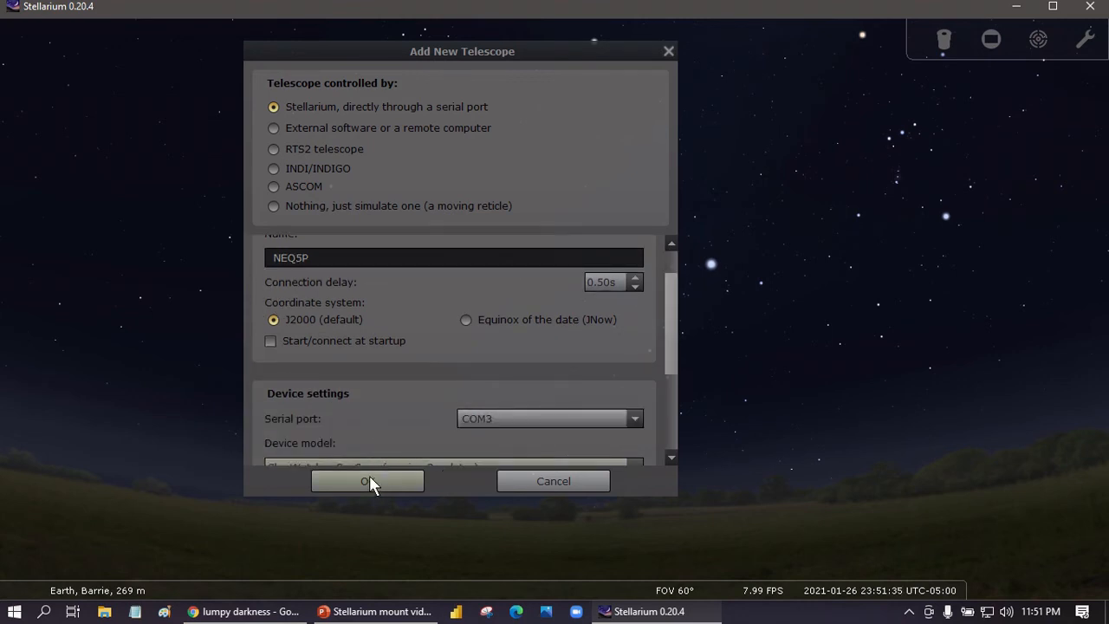
{"action": "left_click", "coordinate": [369, 479]}
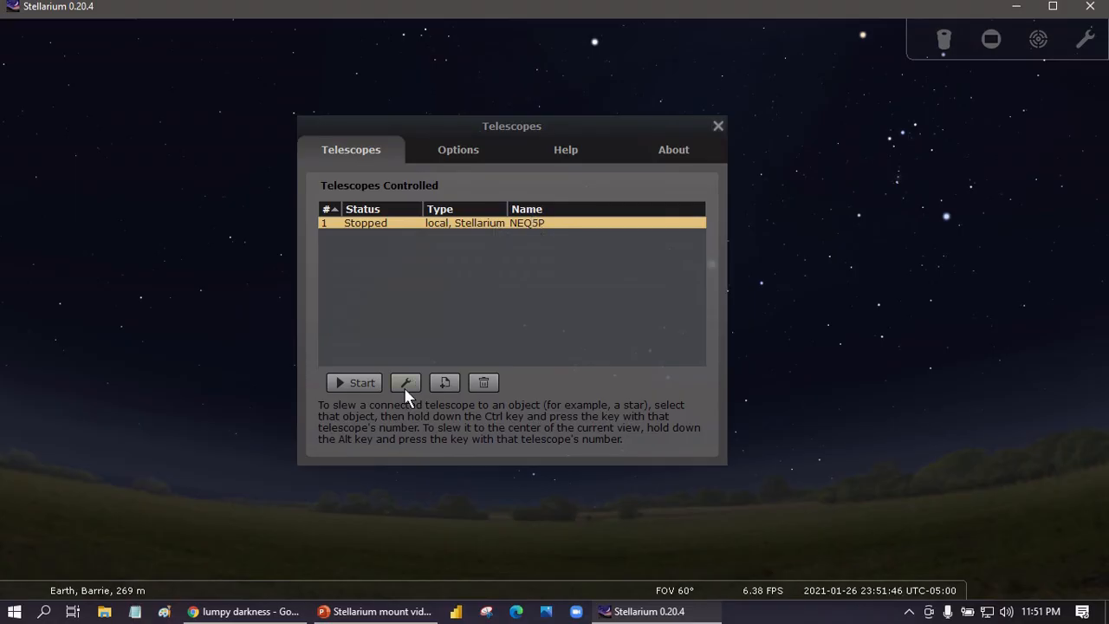
Add a second telescope that is only simulated as a moving reticle, named sim.
{"action": "left_click", "coordinate": [442, 381]}
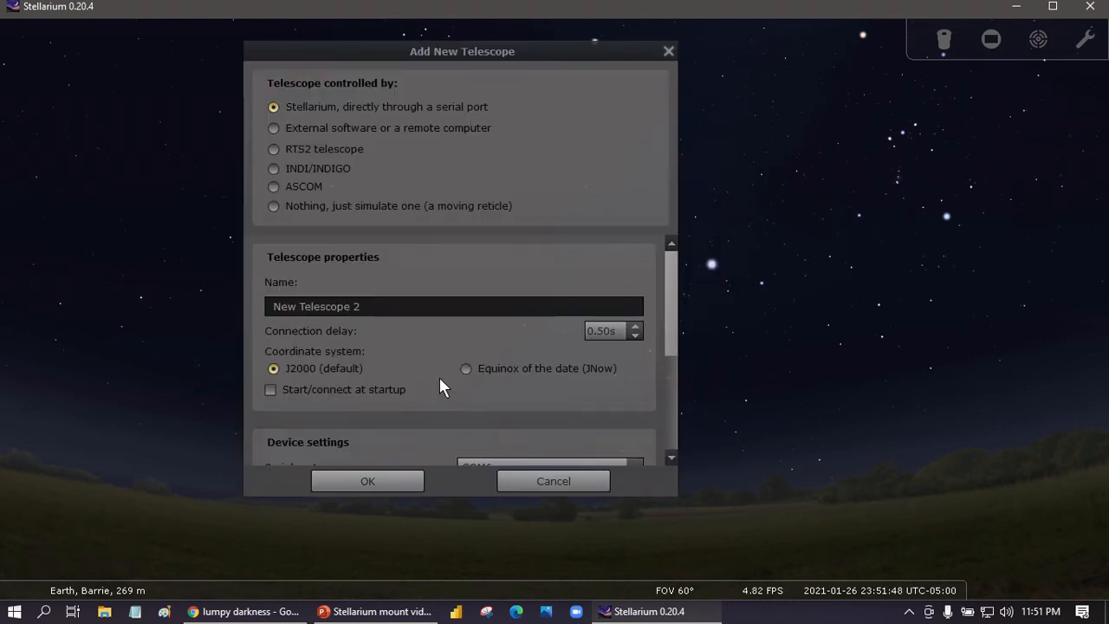
{"action": "left_click", "coordinate": [339, 205]}
{"action": "left_click_drag", "start_coordinate": [383, 308], "coordinate": [223, 307]}
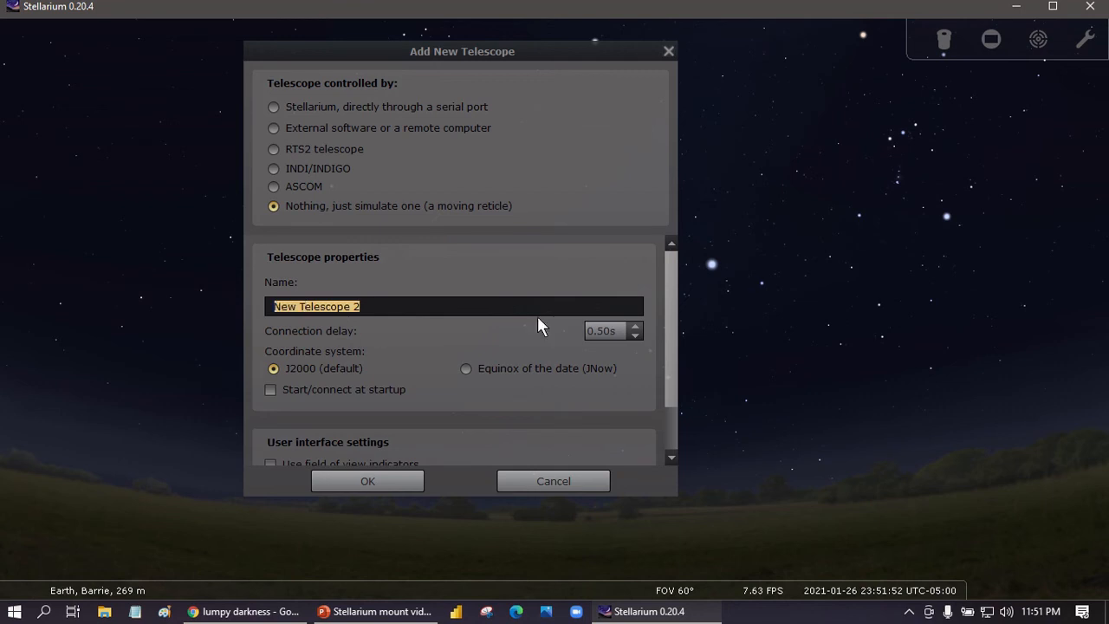
{"action": "type", "text": "sim"}
{"action": "left_click", "coordinate": [368, 481]}
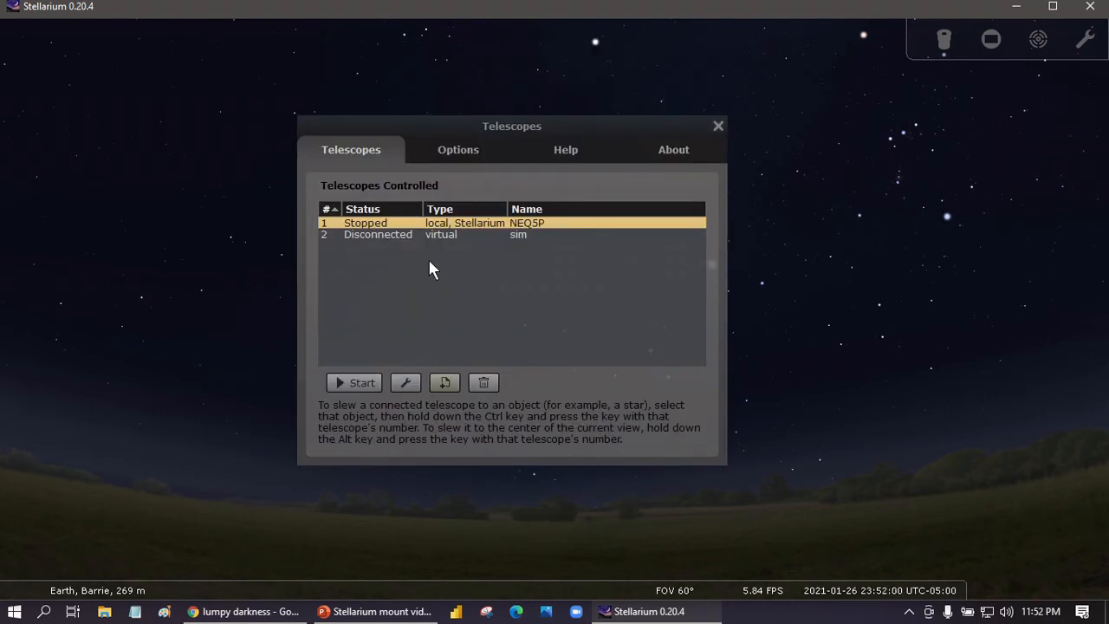
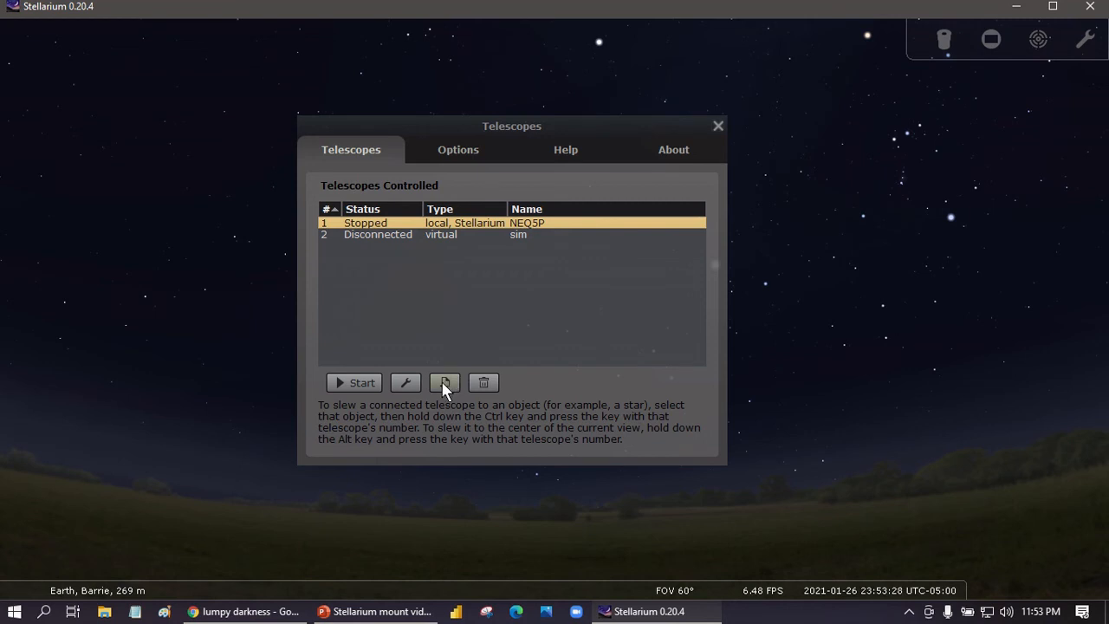
Add another new telescope and set it to be controlled through ASCOM.
{"action": "left_click", "coordinate": [443, 382]}
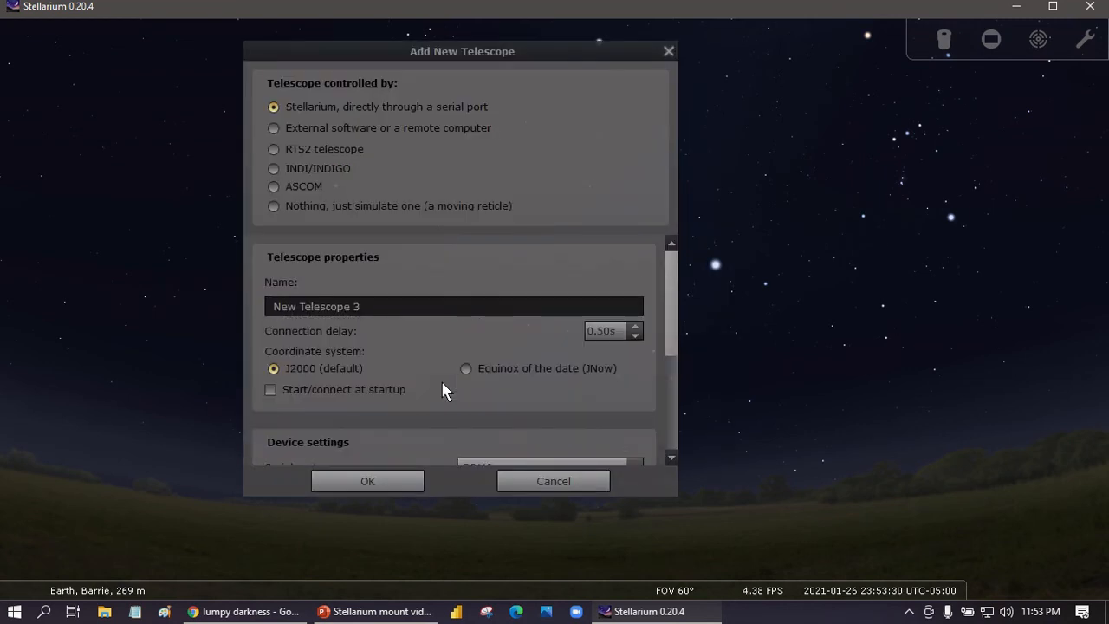
{"action": "left_click", "coordinate": [277, 187]}
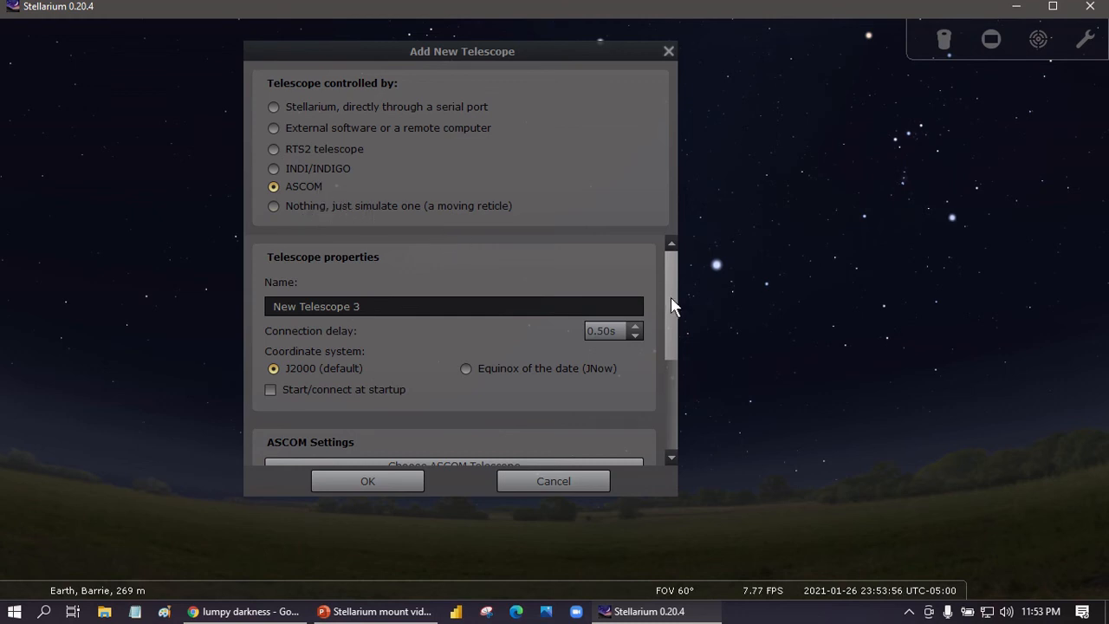
{"action": "left_click_drag", "start_coordinate": [671, 297], "coordinate": [653, 384]}
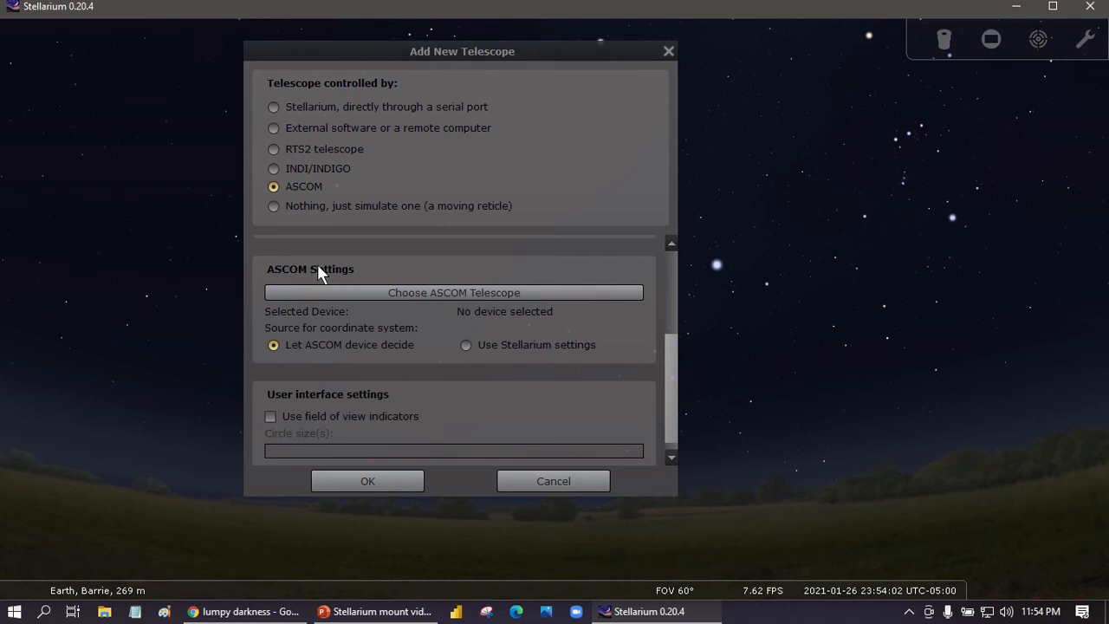
Open the ASCOM telescope chooser and select the SkySensor2000-PC-V6 driver.
{"action": "left_click", "coordinate": [443, 294]}
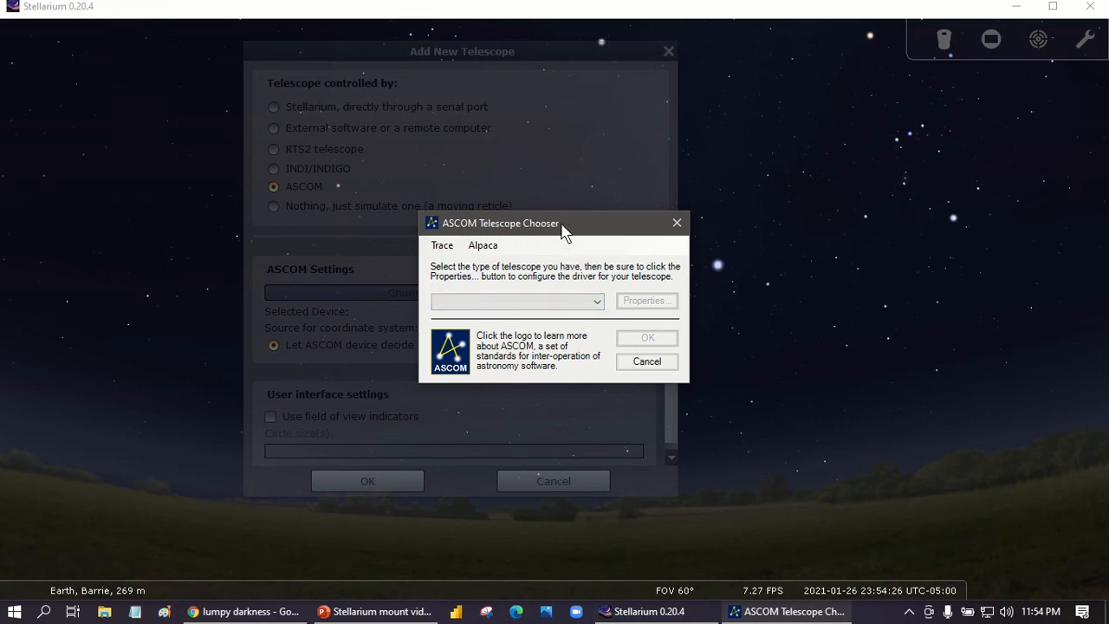
{"action": "left_click", "coordinate": [598, 302]}
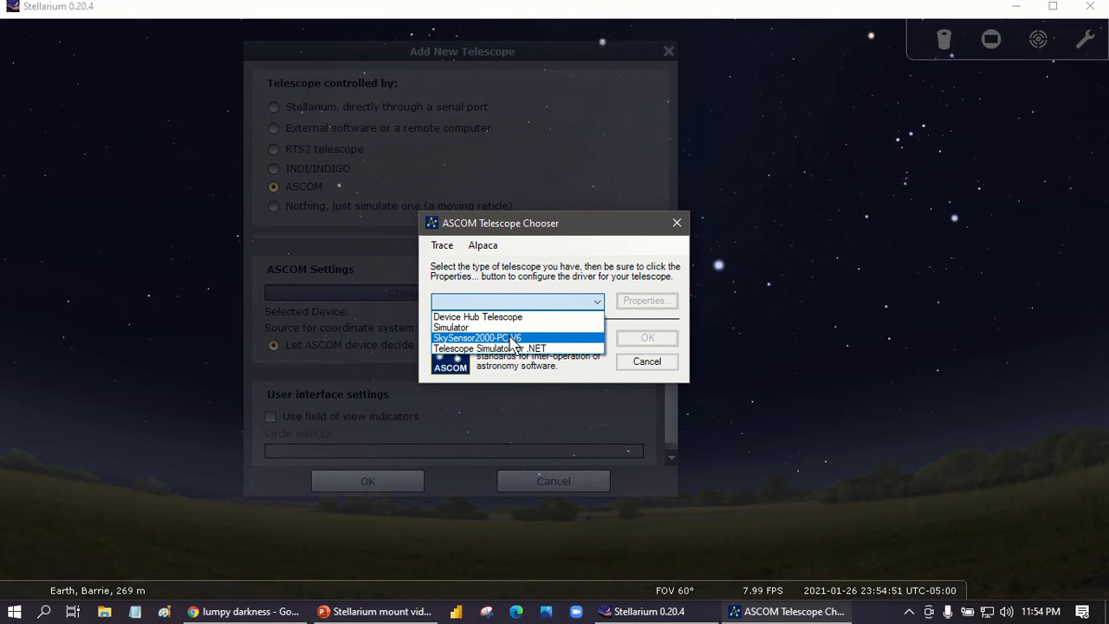
{"action": "left_click", "coordinate": [513, 343]}
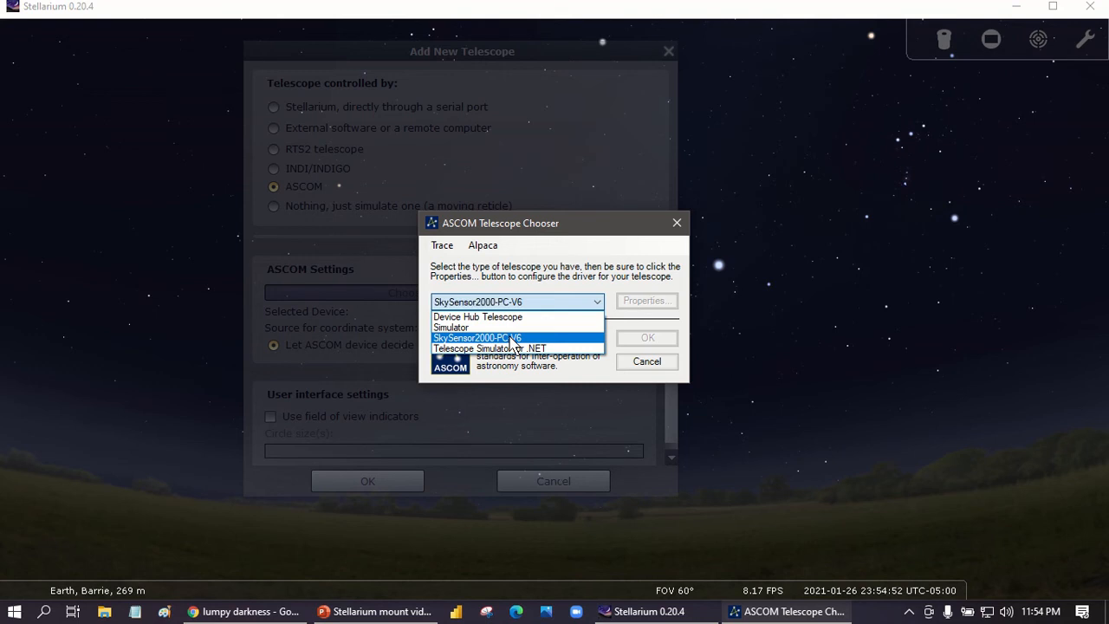
{"action": "left_click", "coordinate": [514, 343]}
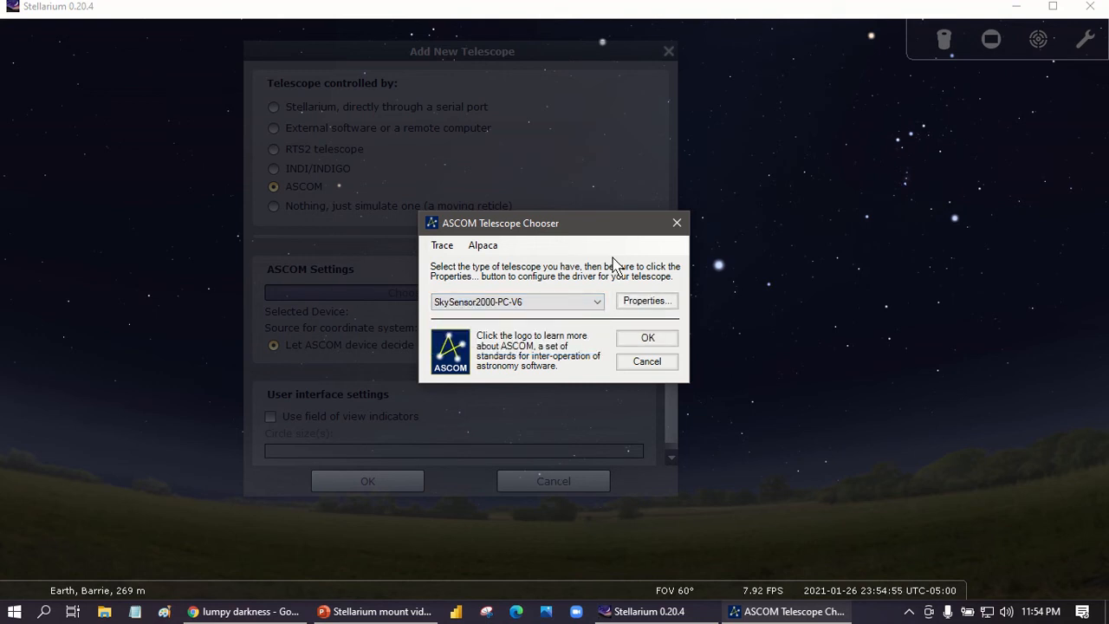
{"action": "left_click_drag", "start_coordinate": [502, 222], "coordinate": [663, 318]}
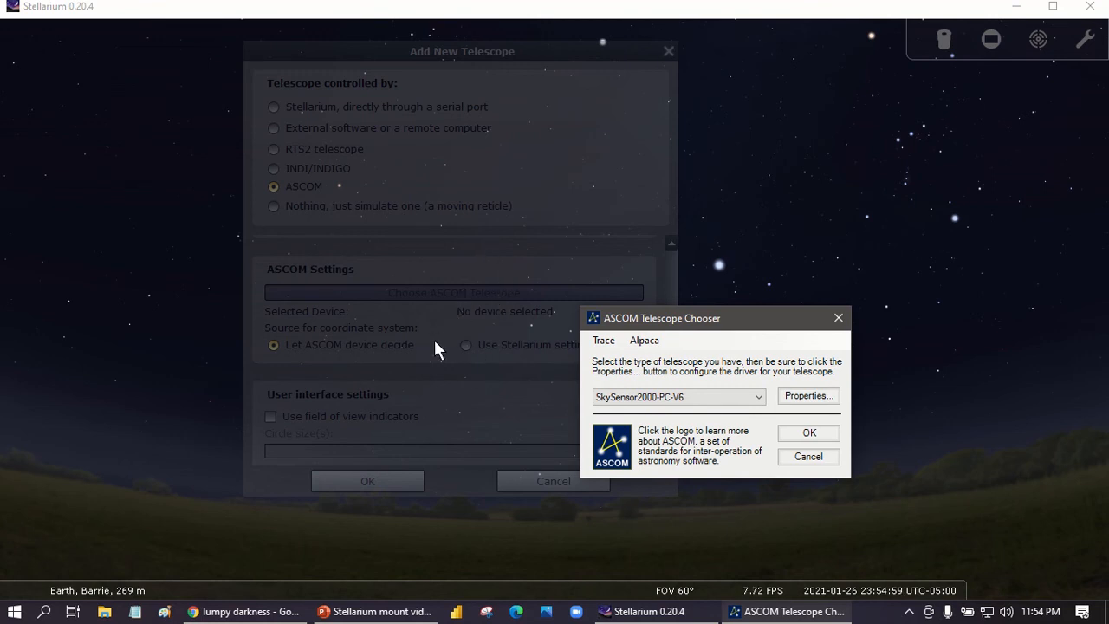
{"action": "left_click_drag", "start_coordinate": [655, 316], "coordinate": [598, 233]}
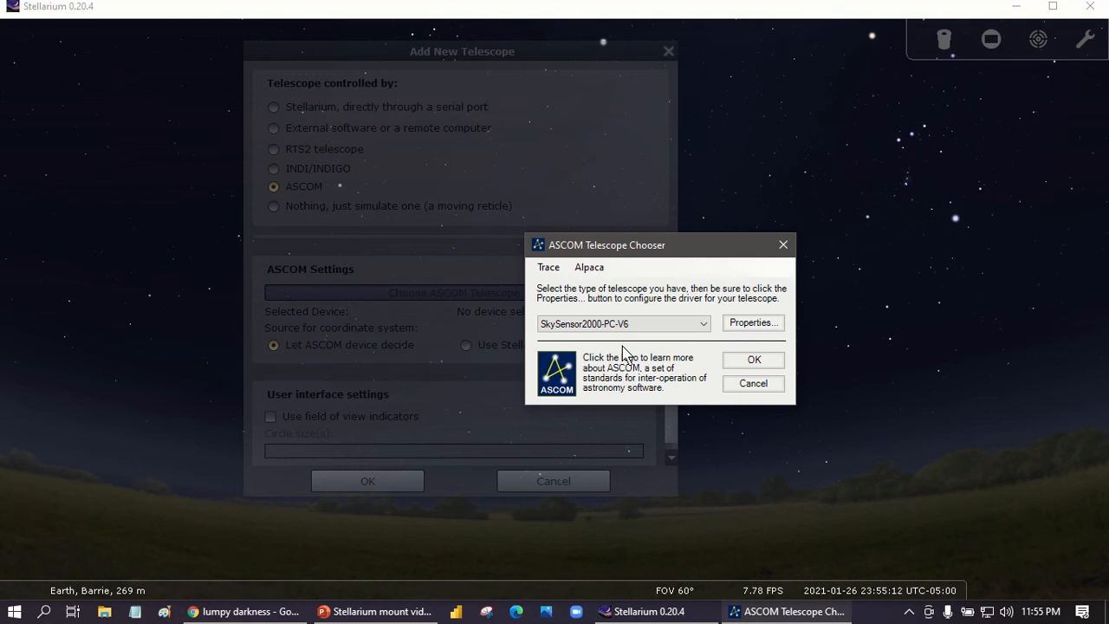
Open the driver's properties, set its serial port to COM 6, and confirm the ASCOM chooser.
{"action": "left_click", "coordinate": [753, 324]}
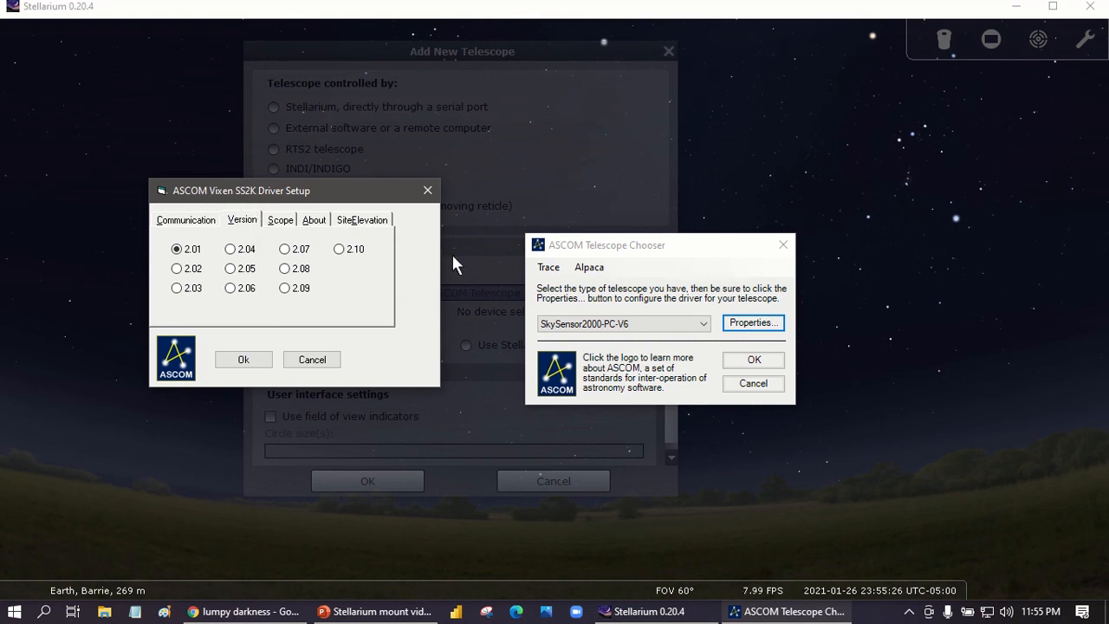
{"action": "left_click", "coordinate": [197, 224]}
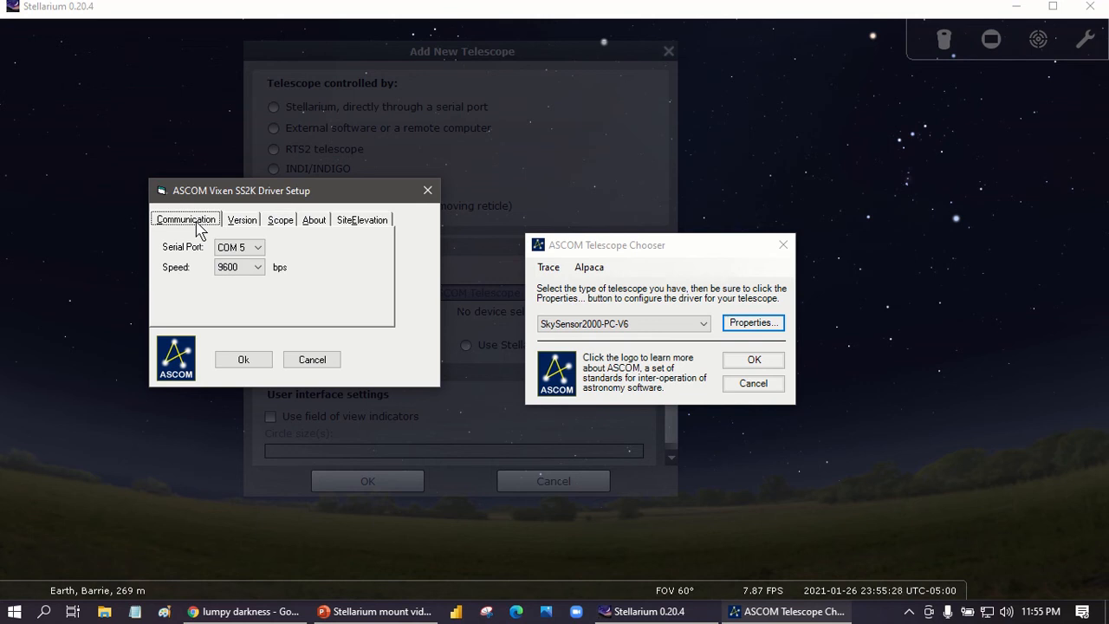
{"action": "left_click", "coordinate": [259, 250]}
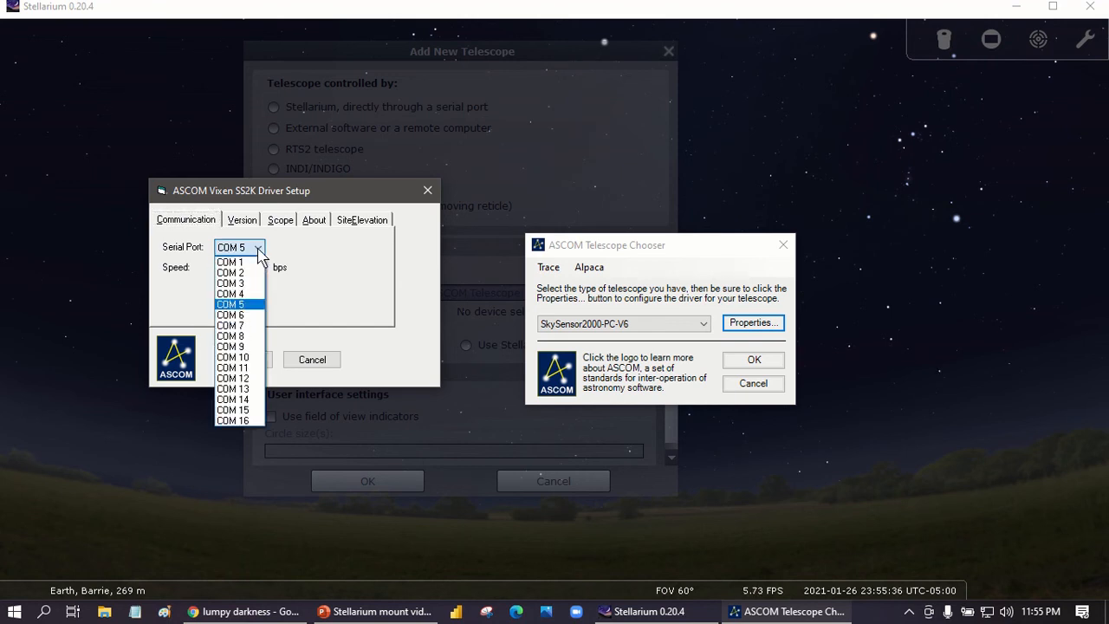
{"action": "left_click", "coordinate": [251, 317]}
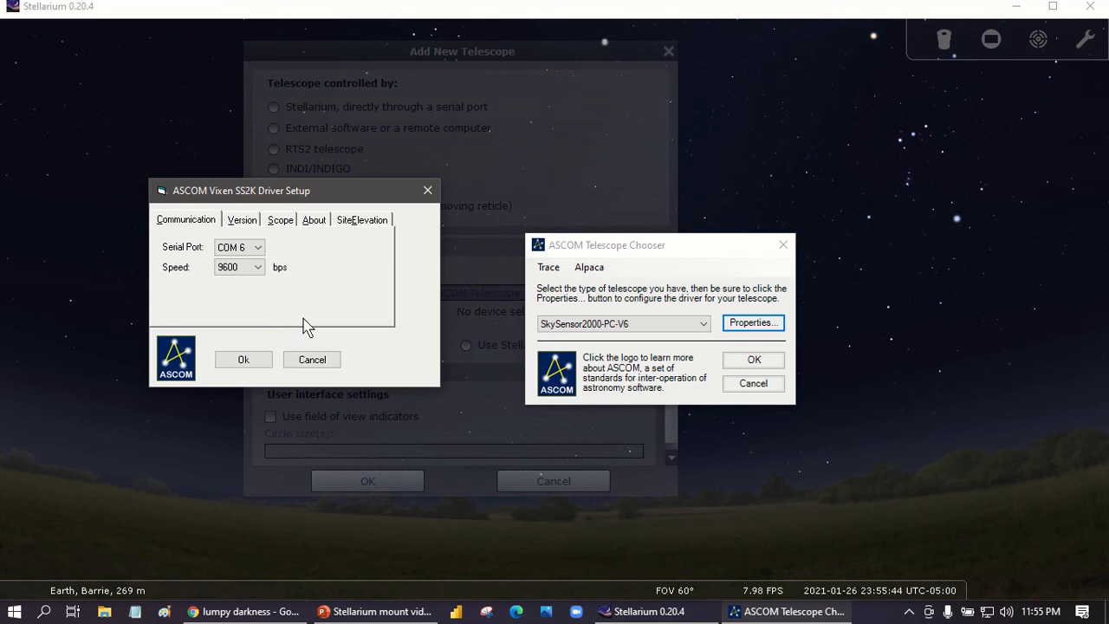
{"action": "left_click", "coordinate": [243, 361]}
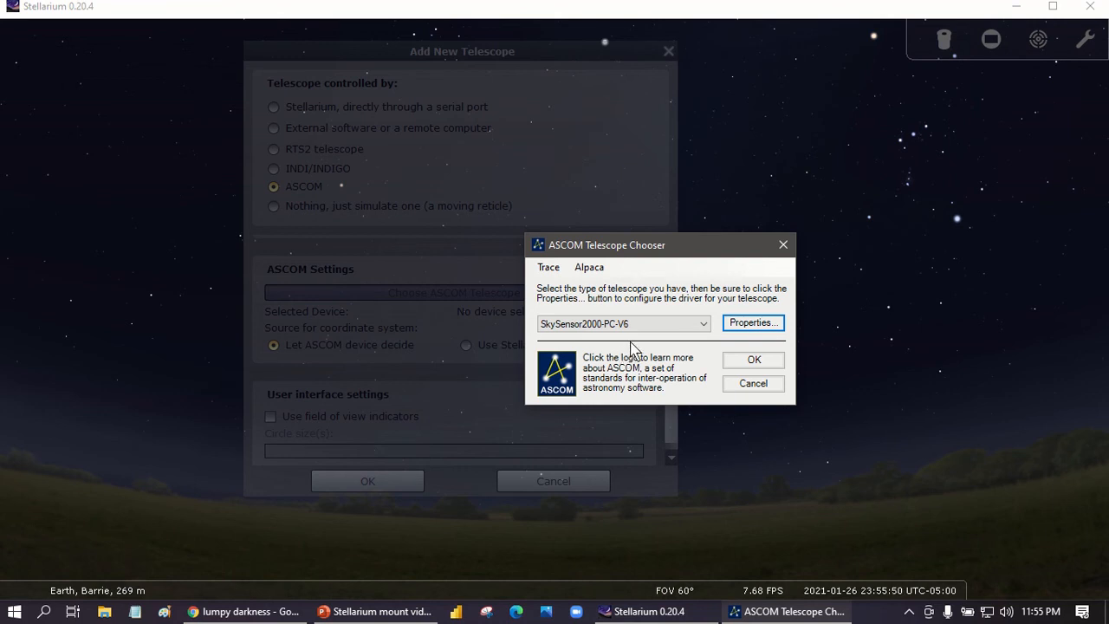
{"action": "left_click", "coordinate": [748, 360]}
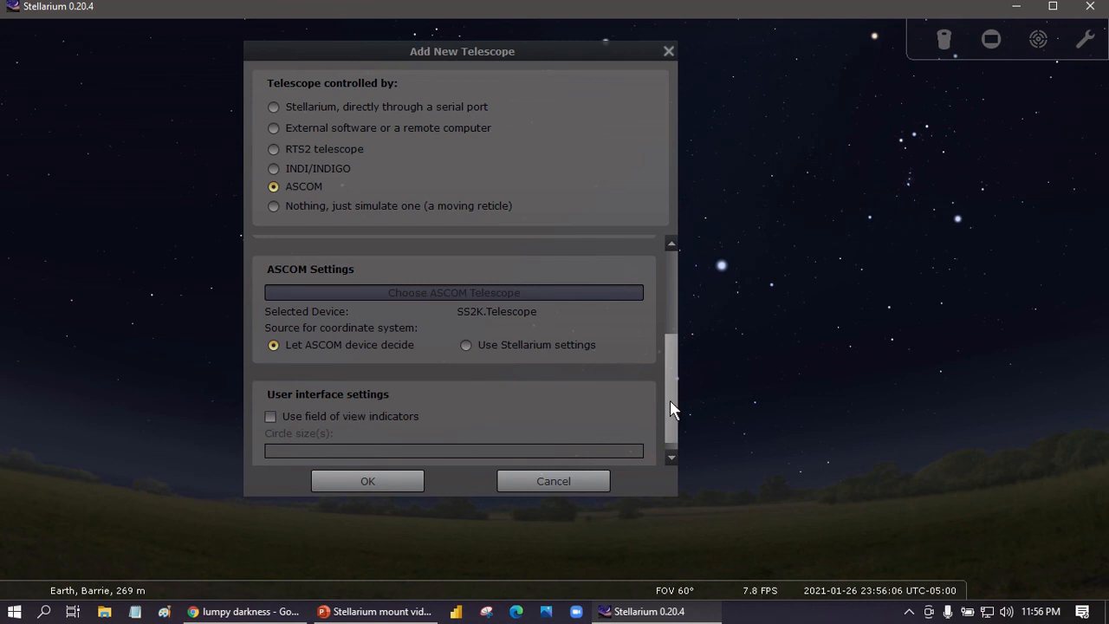
Rename the ASCOM telescope as GoToStar and save it.
{"action": "left_click_drag", "start_coordinate": [669, 380], "coordinate": [663, 311]}
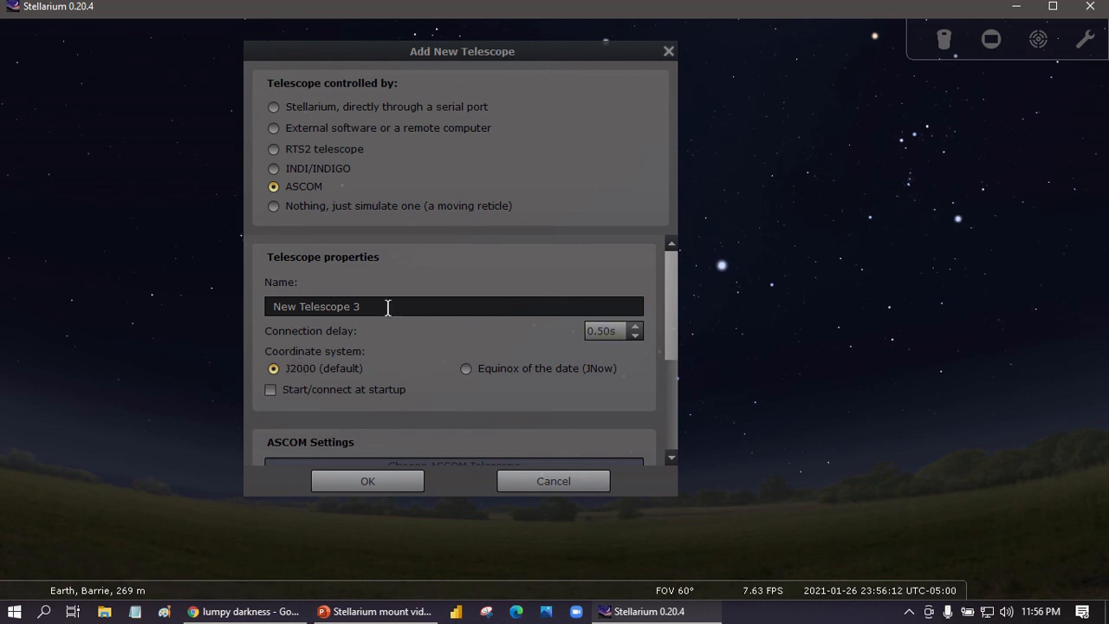
{"action": "left_click_drag", "start_coordinate": [387, 307], "coordinate": [220, 306]}
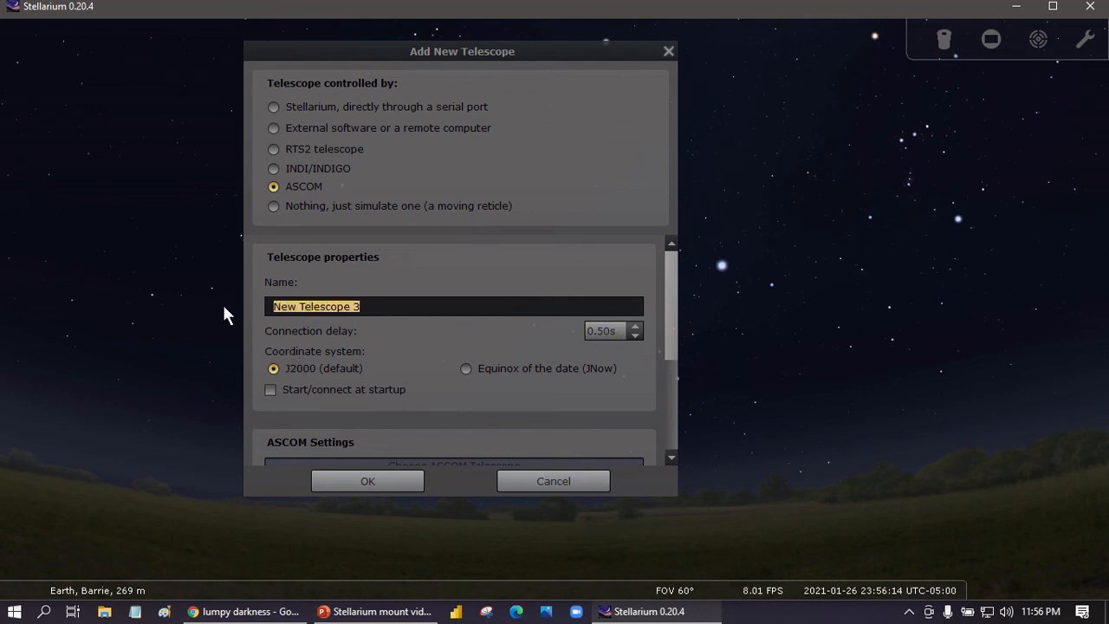
{"action": "type", "text": "Go"}
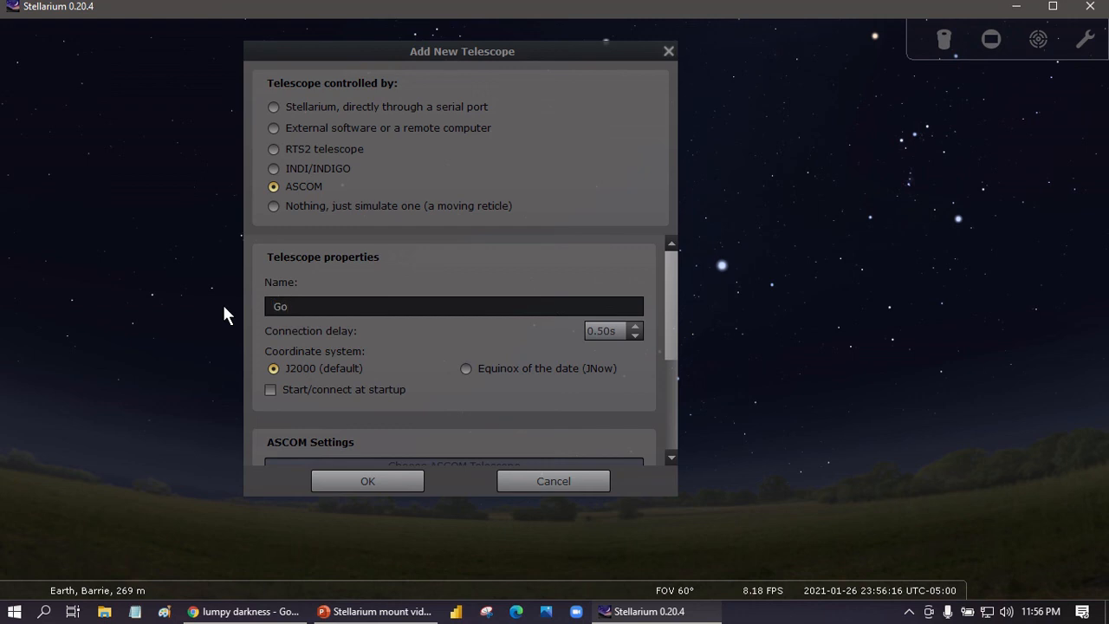
{"action": "type", "text": "ToStar"}
{"action": "left_click", "coordinate": [356, 481]}
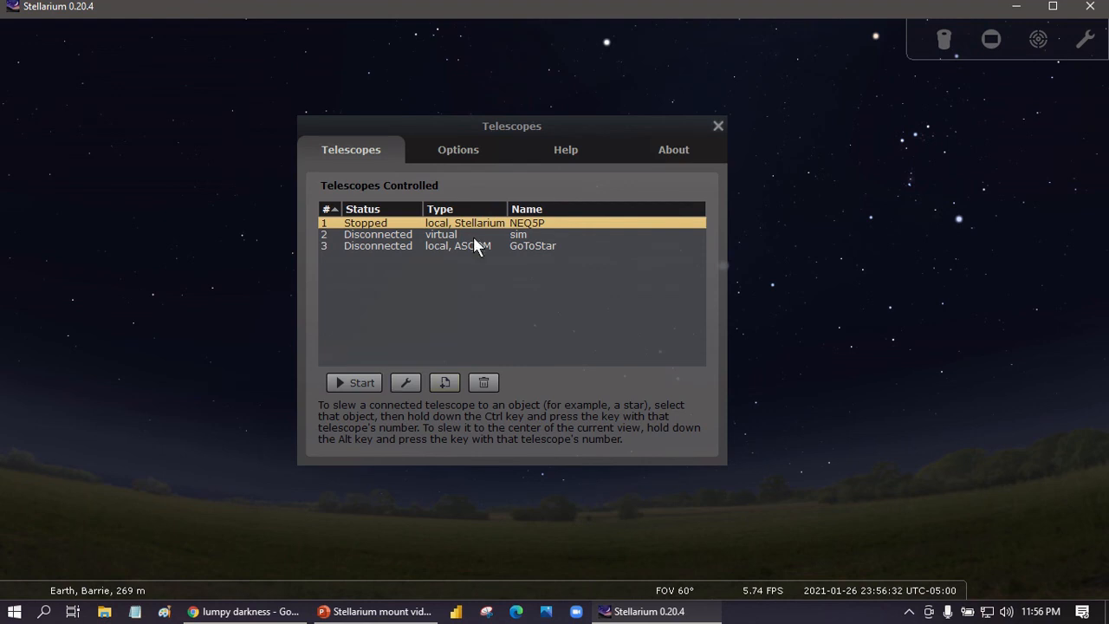
{"action": "left_click", "coordinate": [400, 247]}
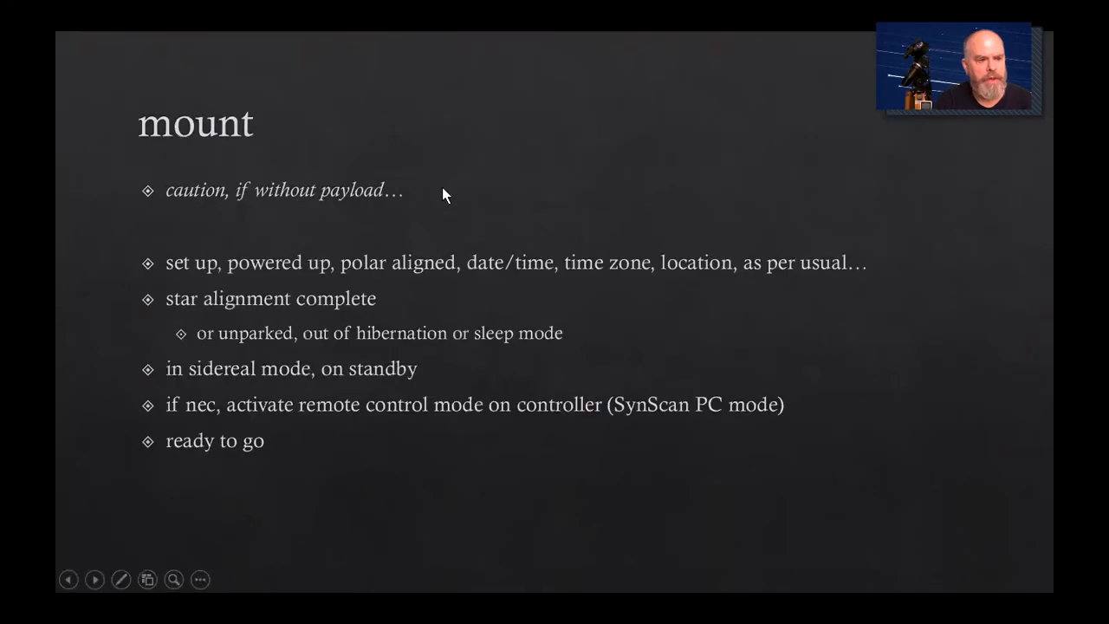
{"action": "key", "text": "Left"}
{"action": "key", "text": "Left"}
{"action": "key", "text": "Left"}
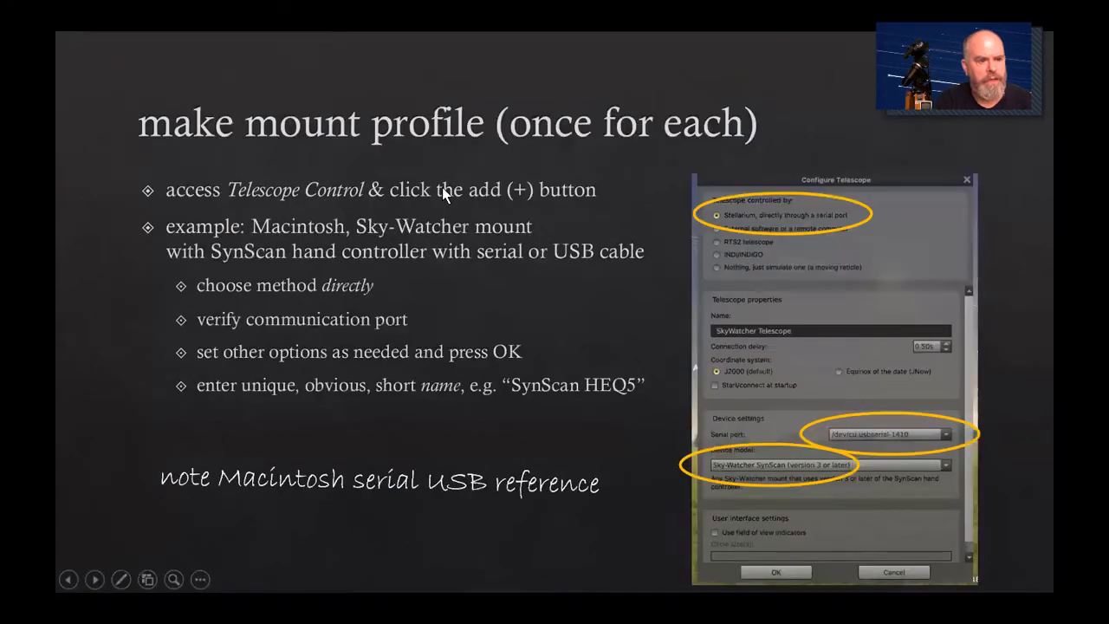
{"action": "key", "text": "Right"}
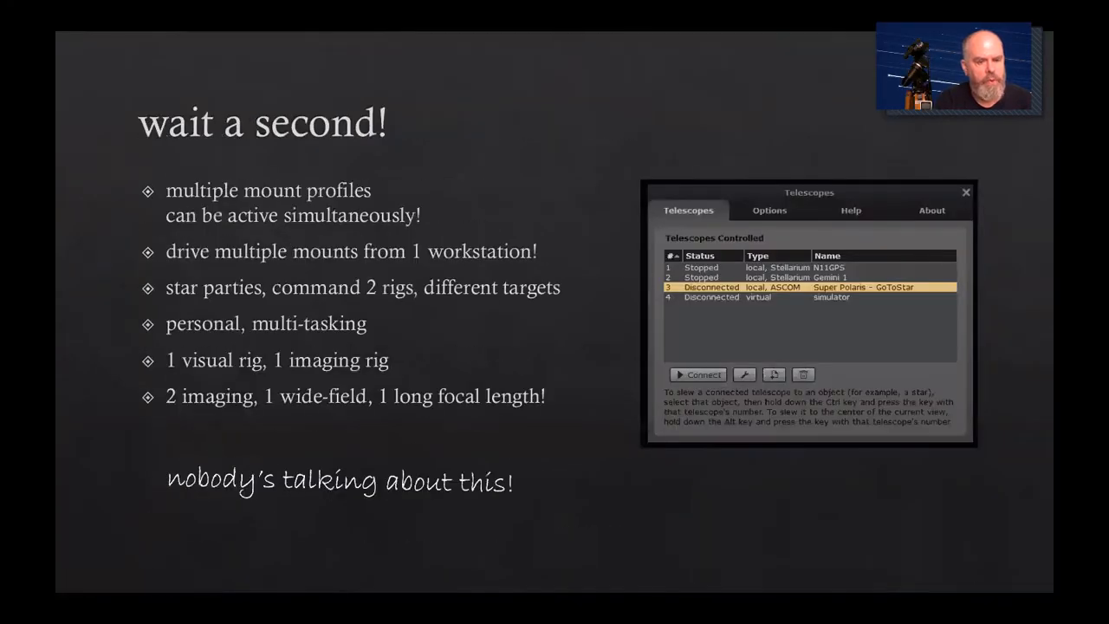